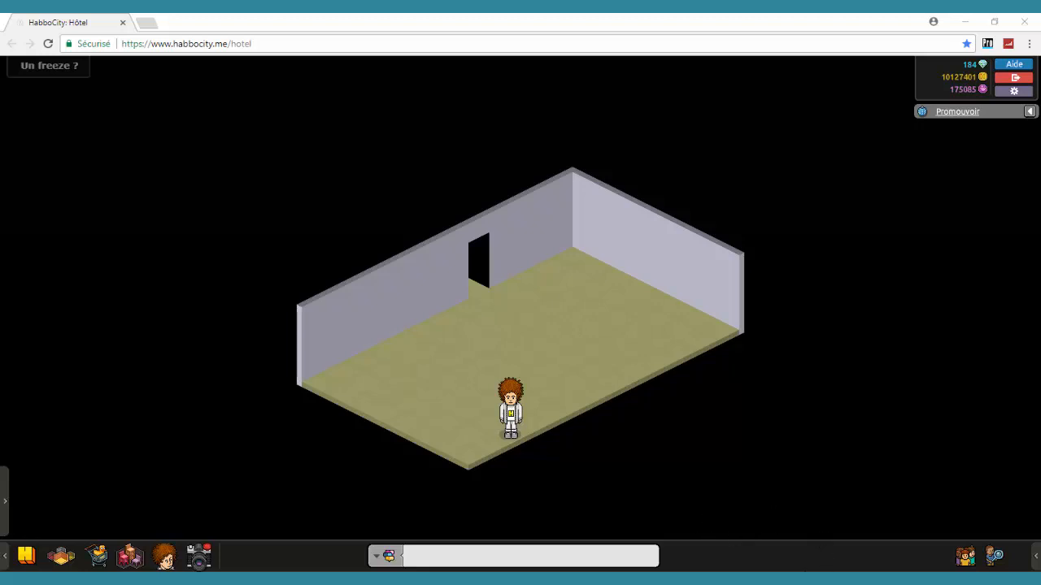
# Walk the avatar to the front corner tile of the HabboCity room.
pyautogui.click(471, 418)
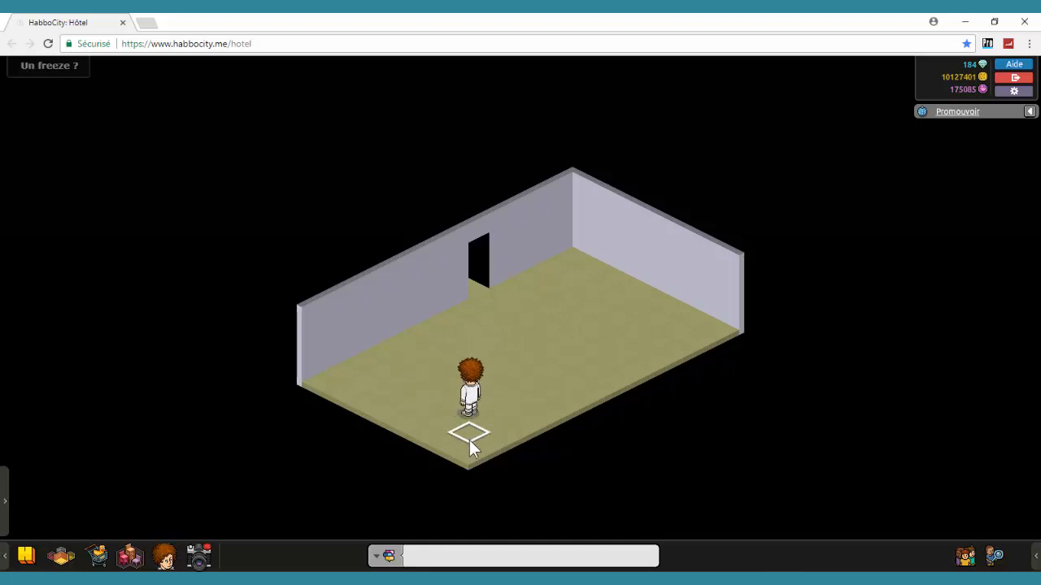
pyautogui.click(469, 440)
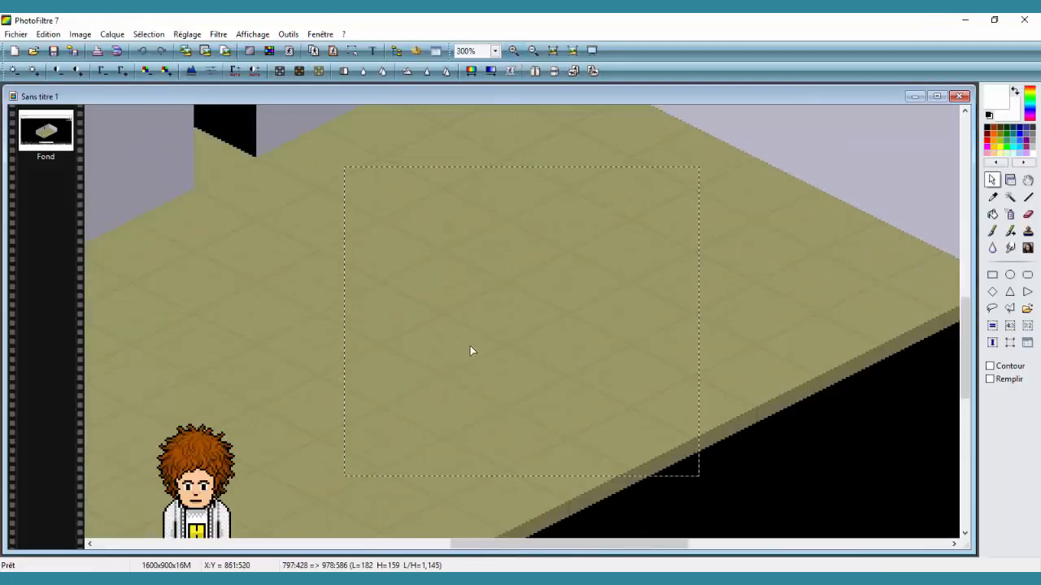
# In PhotoFiltre, crop the room screenshot to the selected 182 x 159 pixel area of the floor.
pyautogui.rightClick(470, 347)
pyautogui.click(546, 134)
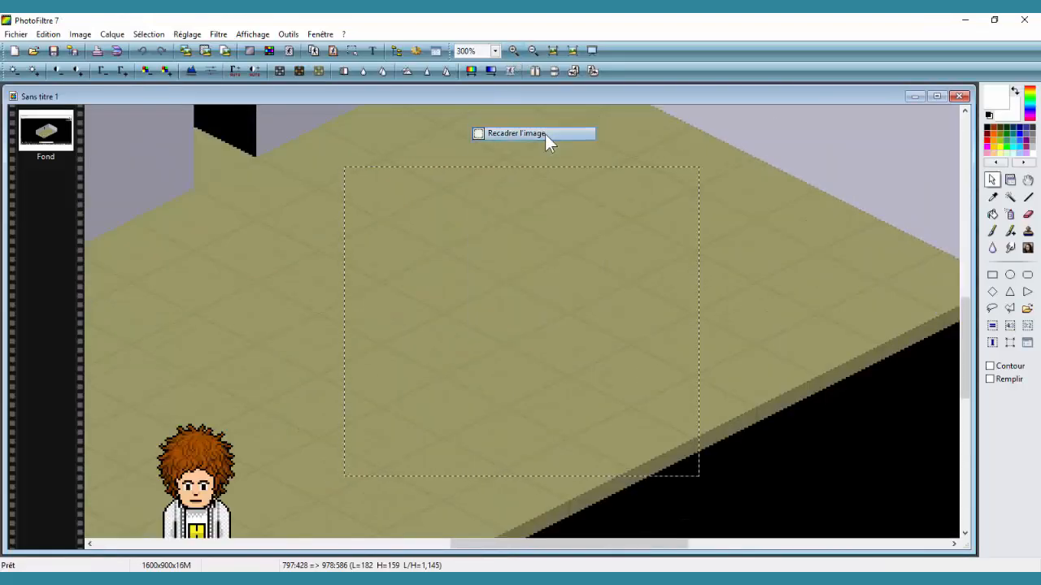
pyautogui.click(519, 50)
pyautogui.click(519, 50)
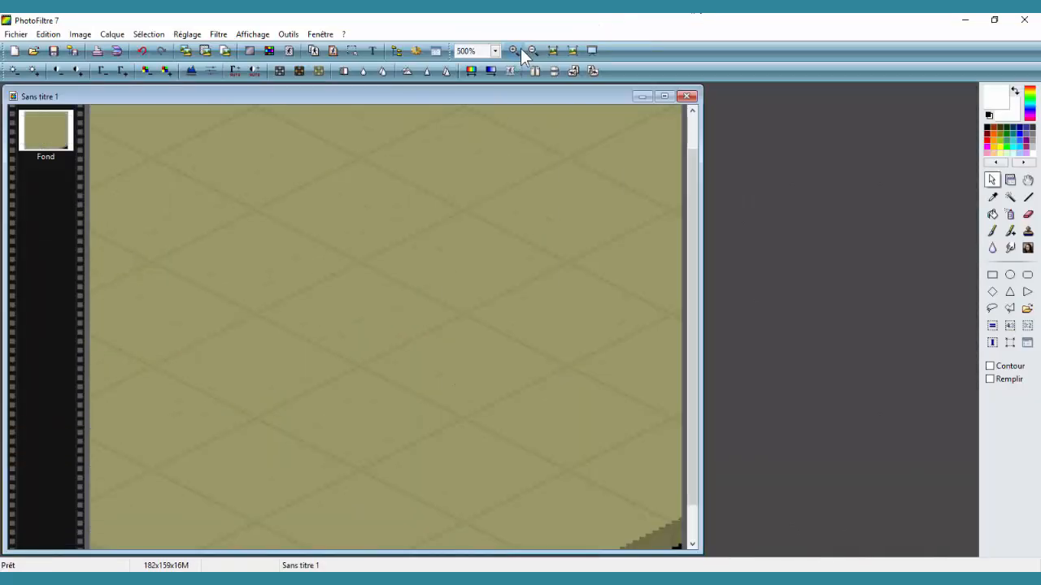
# Select exactly one diamond floor tile, 64 x 32 pixels, and crop the image to it.
pyautogui.moveTo(260, 157); pyautogui.dragTo(459, 298)
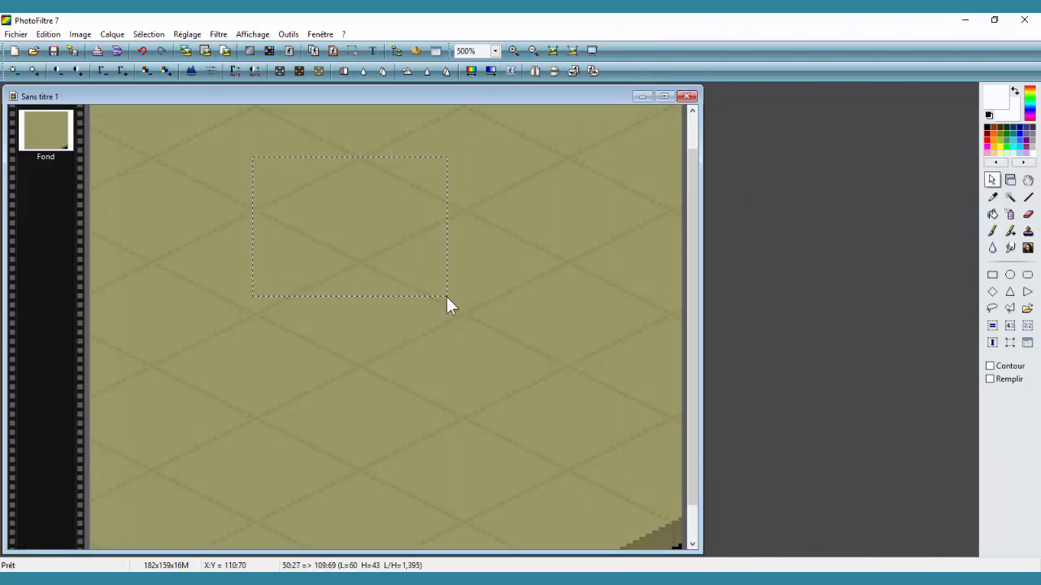
pyautogui.moveTo(447, 296); pyautogui.dragTo(465, 234)
pyautogui.moveTo(460, 256); pyautogui.dragTo(461, 265)
pyautogui.rightClick(371, 198)
pyautogui.click(403, 215)
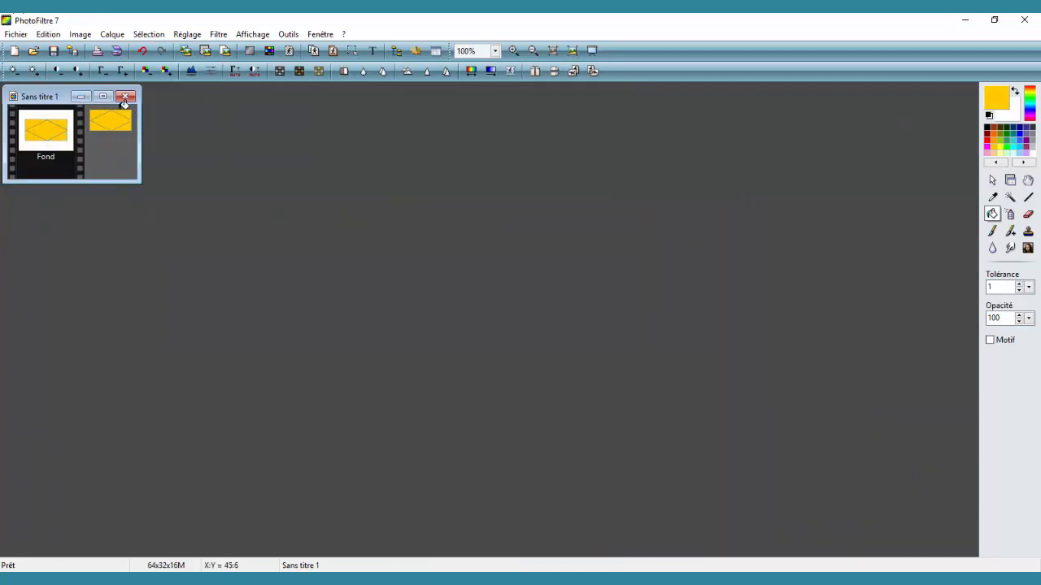
# Define the yellow 64 x 32 diamond tile image as the fill pattern.
pyautogui.click(513, 50)
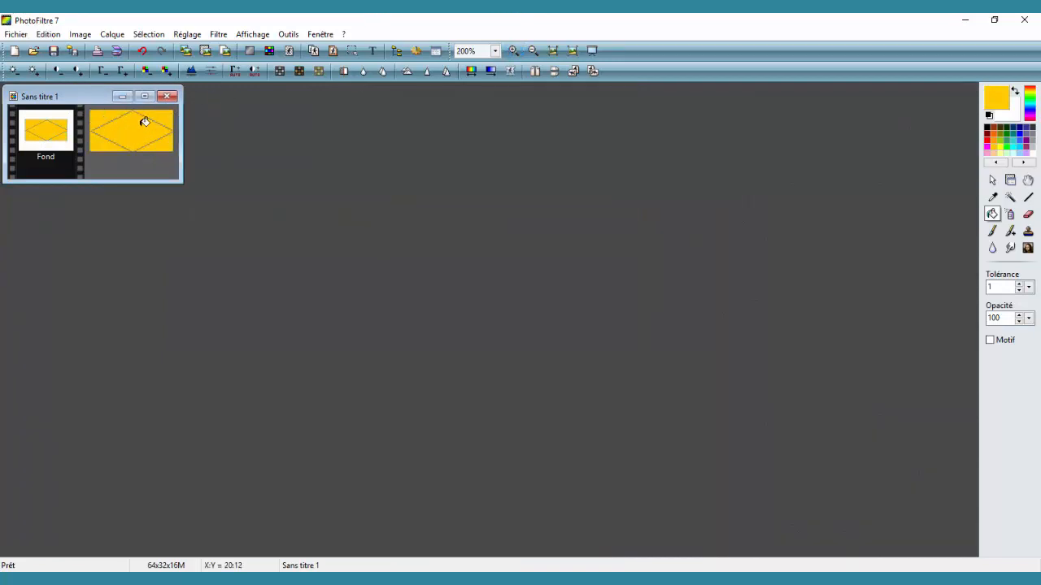
pyautogui.click(50, 35)
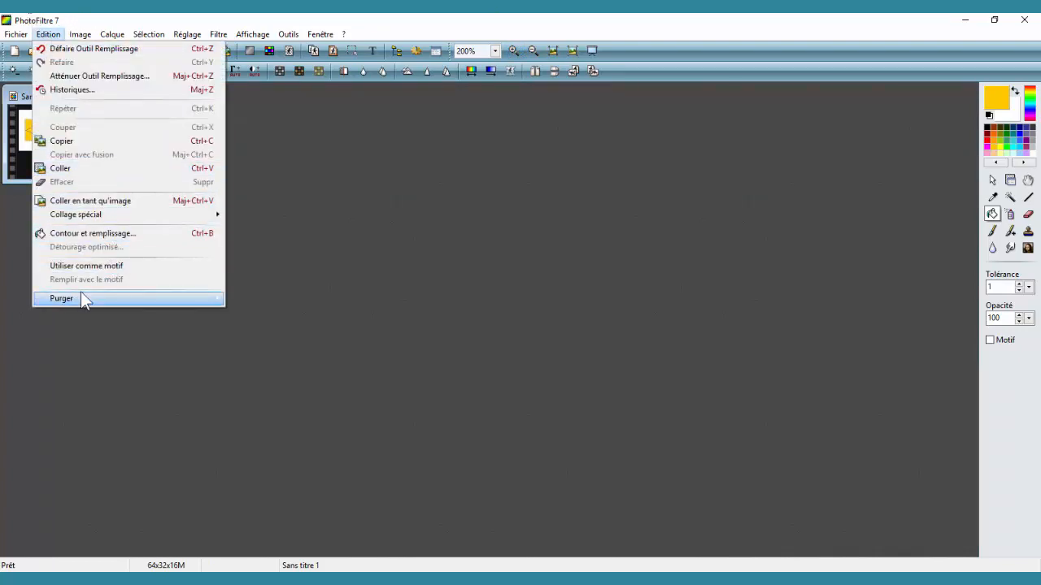
pyautogui.click(101, 265)
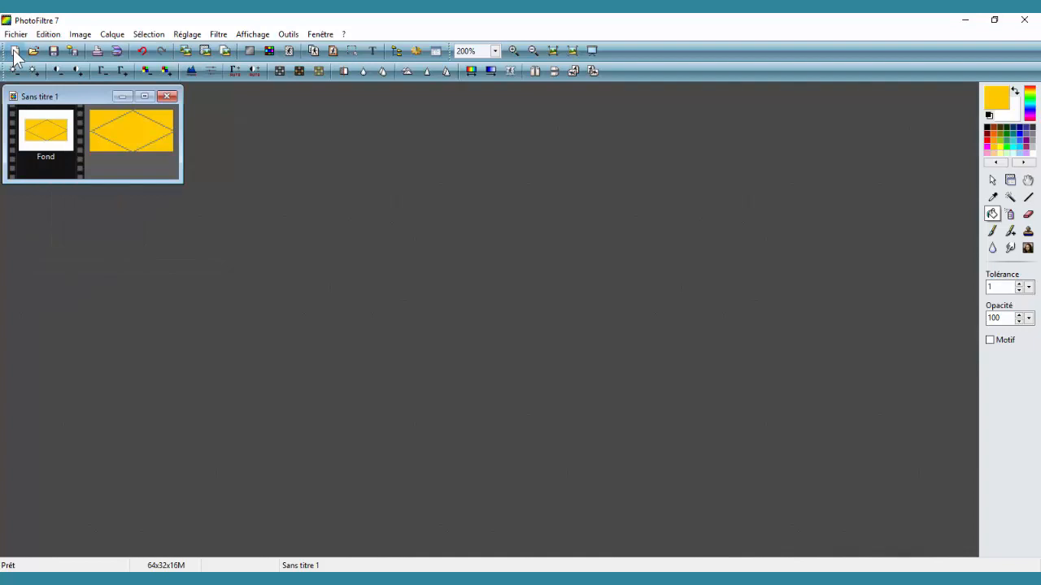
# Create a new image 2000 pixels wide and 2000 pixels high with a blue background.
pyautogui.click(13, 51)
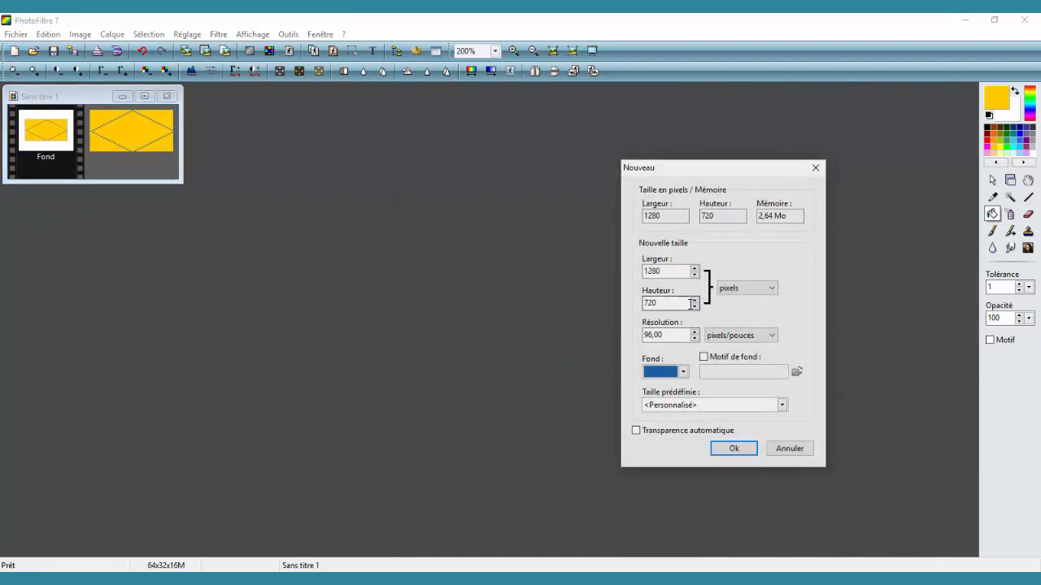
pyautogui.doubleClick(685, 303)
pyautogui.write('1000')
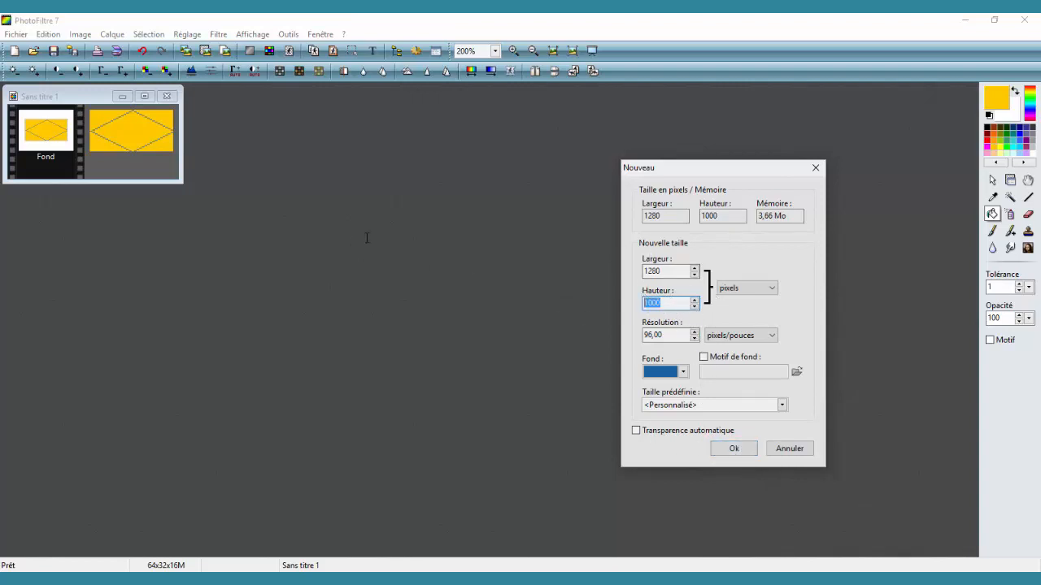
pyautogui.write('200')
pyautogui.doubleClick(693, 276)
pyautogui.write('2000')
pyautogui.click(724, 449)
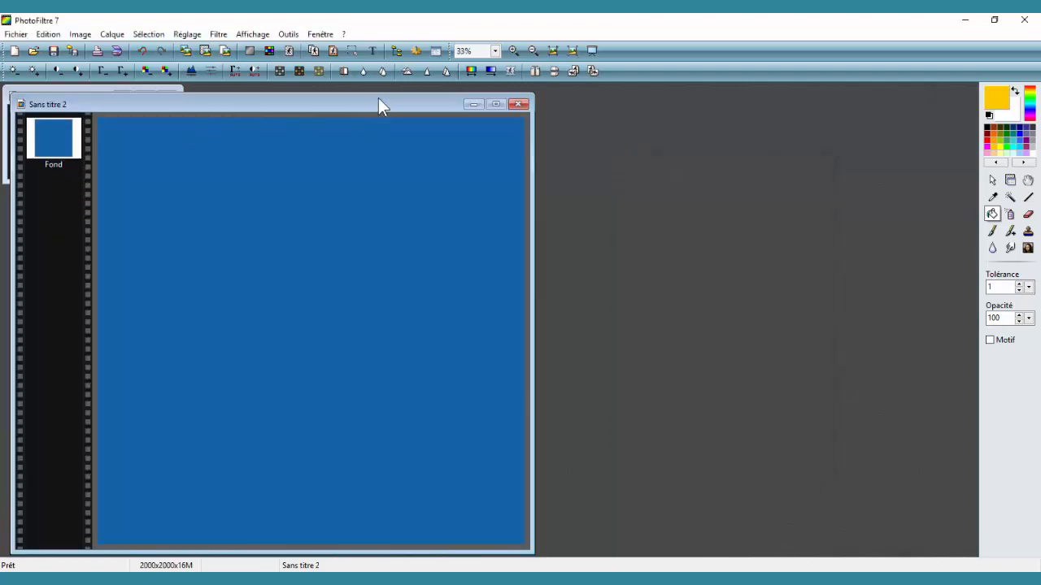
# Place the tile image and the blue image side by side and set the yellow tile as the pattern again.
pyautogui.moveTo(378, 99); pyautogui.dragTo(591, 97)
pyautogui.click(53, 96)
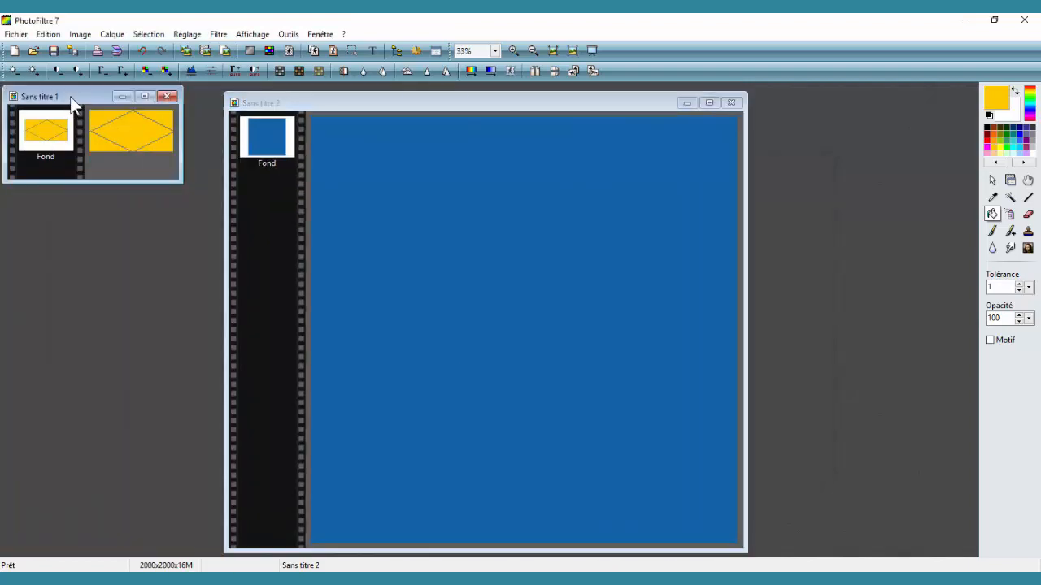
pyautogui.moveTo(53, 96); pyautogui.dragTo(85, 170)
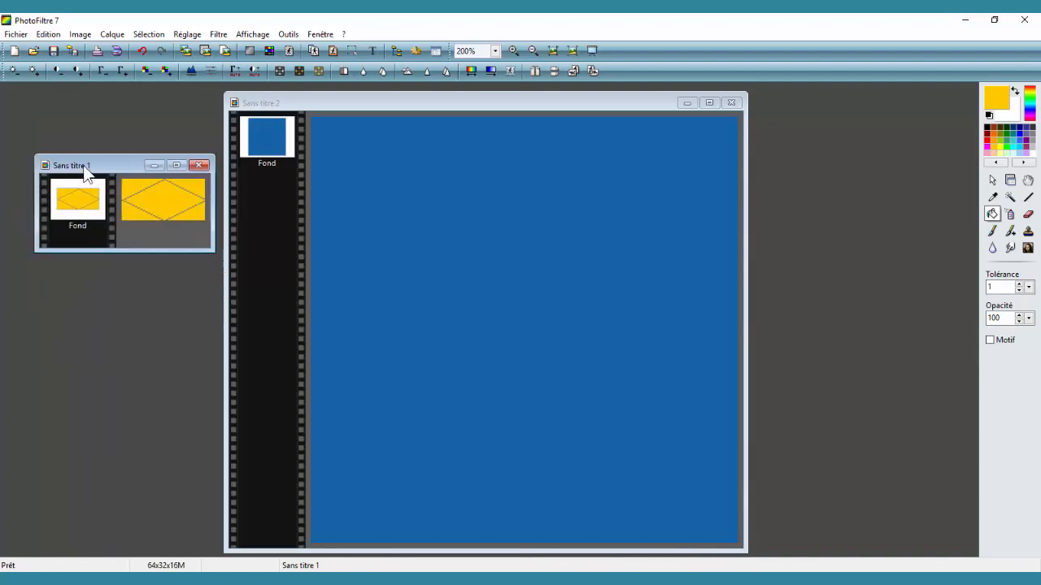
pyautogui.doubleClick(84, 167)
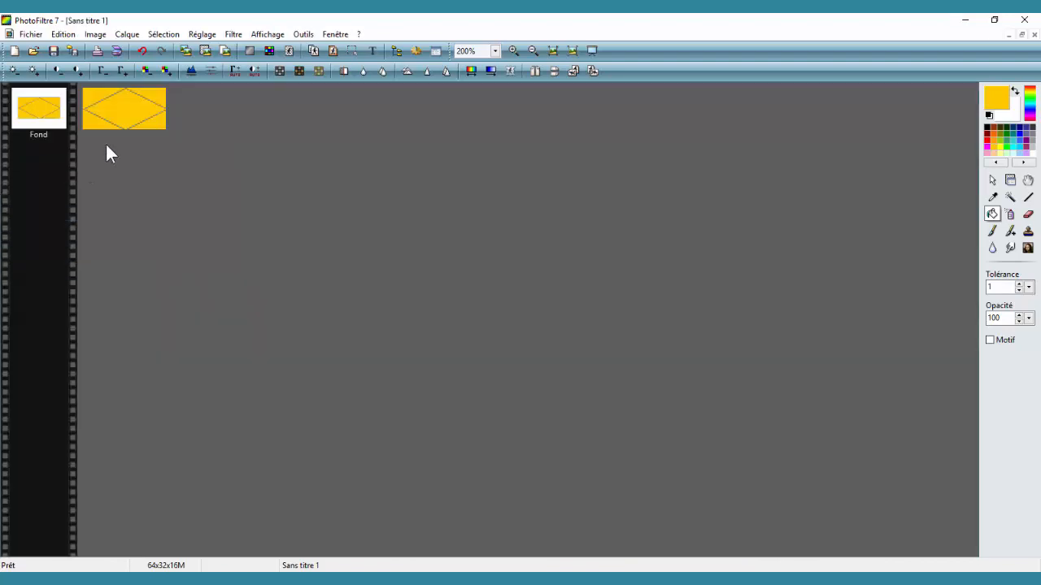
pyautogui.click(1022, 35)
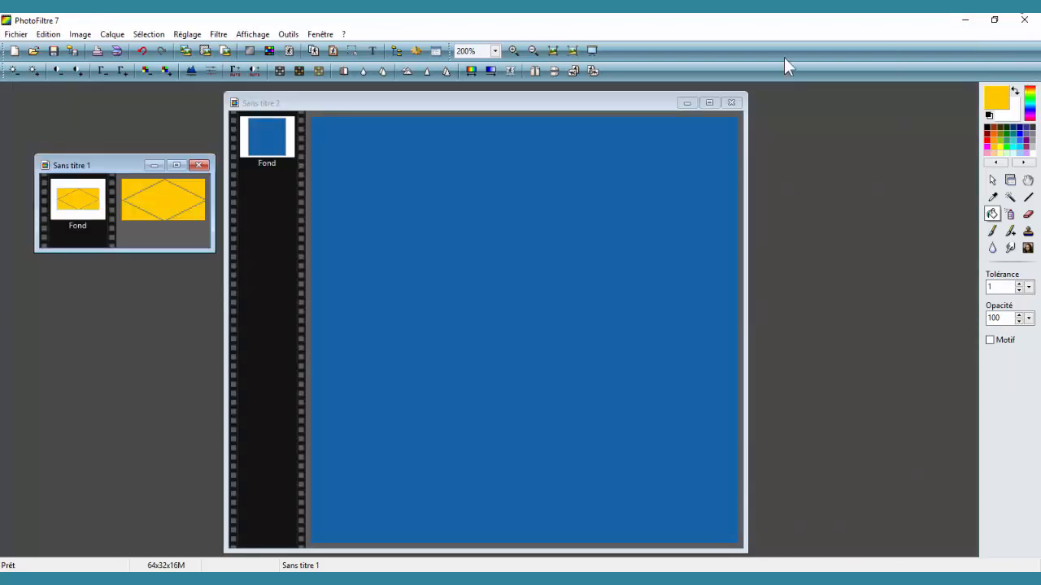
pyautogui.click(57, 35)
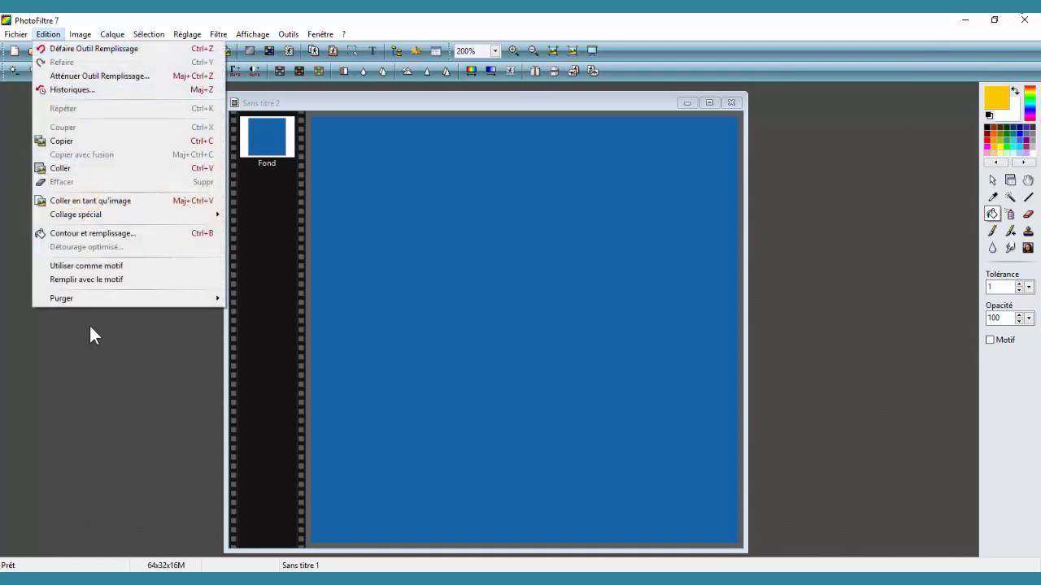
pyautogui.click(130, 265)
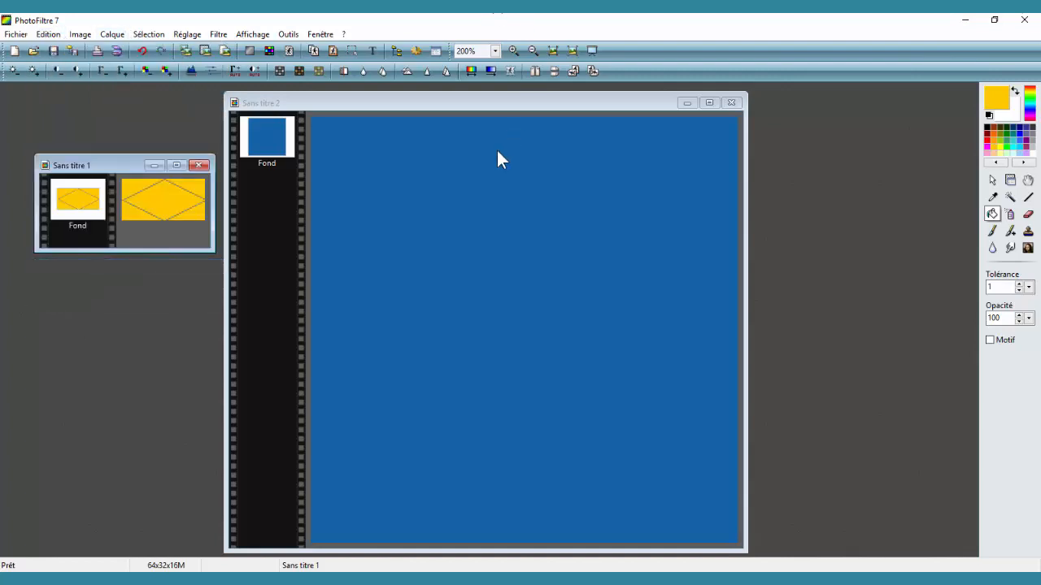
# Fill the blue 2000 x 2000 image with the yellow diamond tile pattern.
pyautogui.click(522, 103)
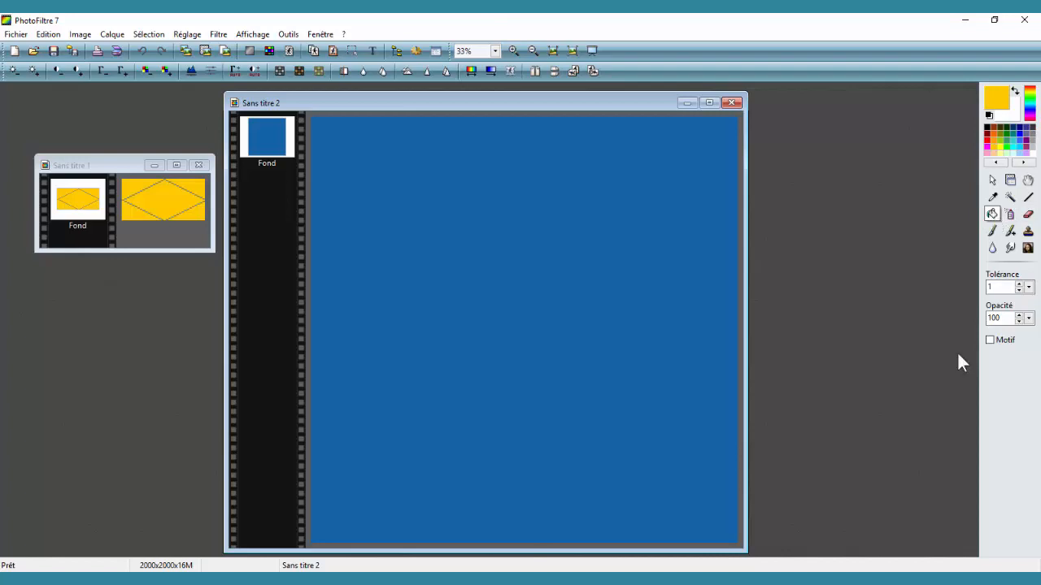
pyautogui.click(991, 340)
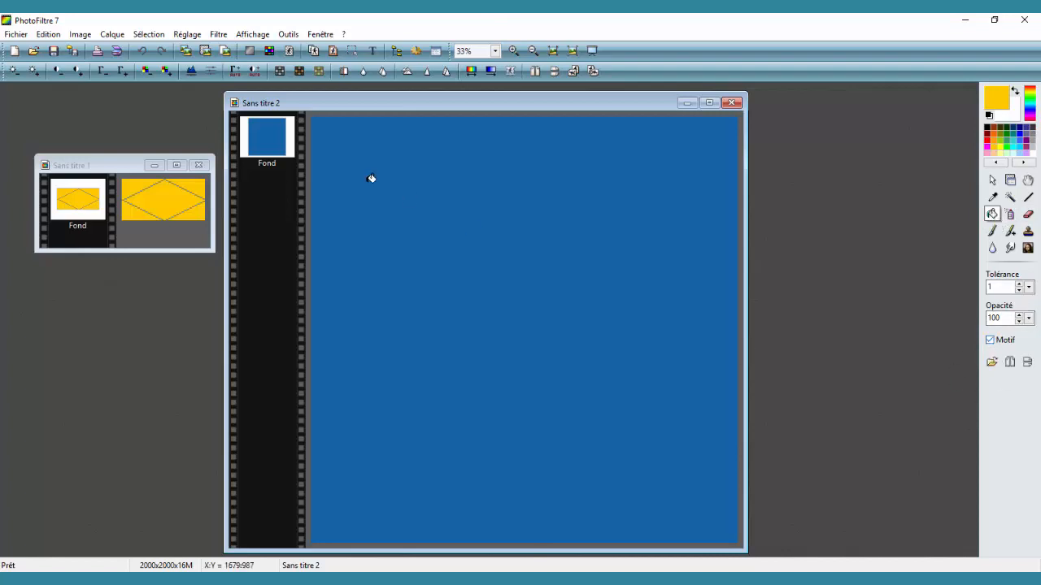
pyautogui.click(510, 194)
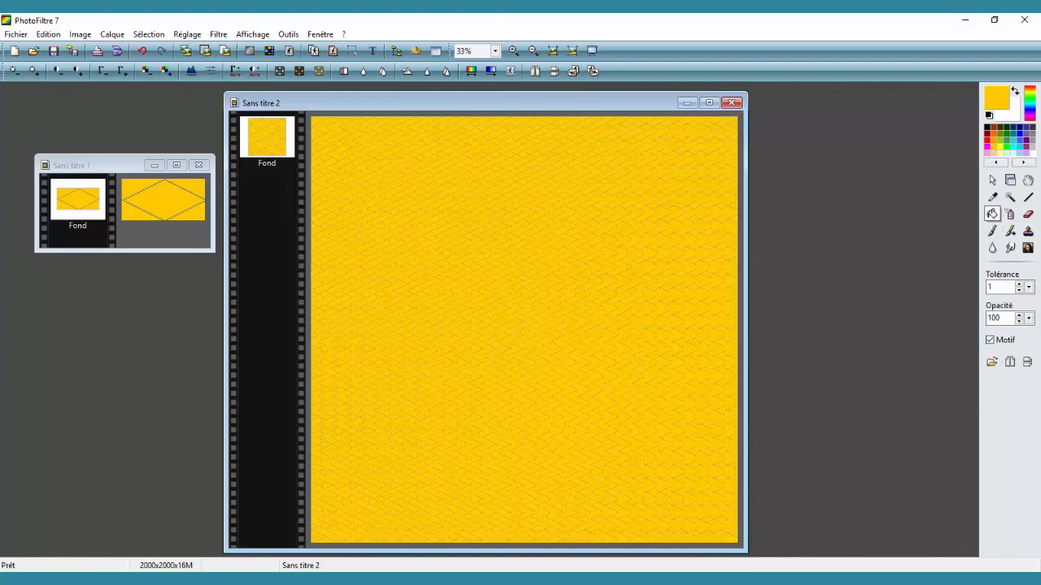
pyautogui.click(512, 51)
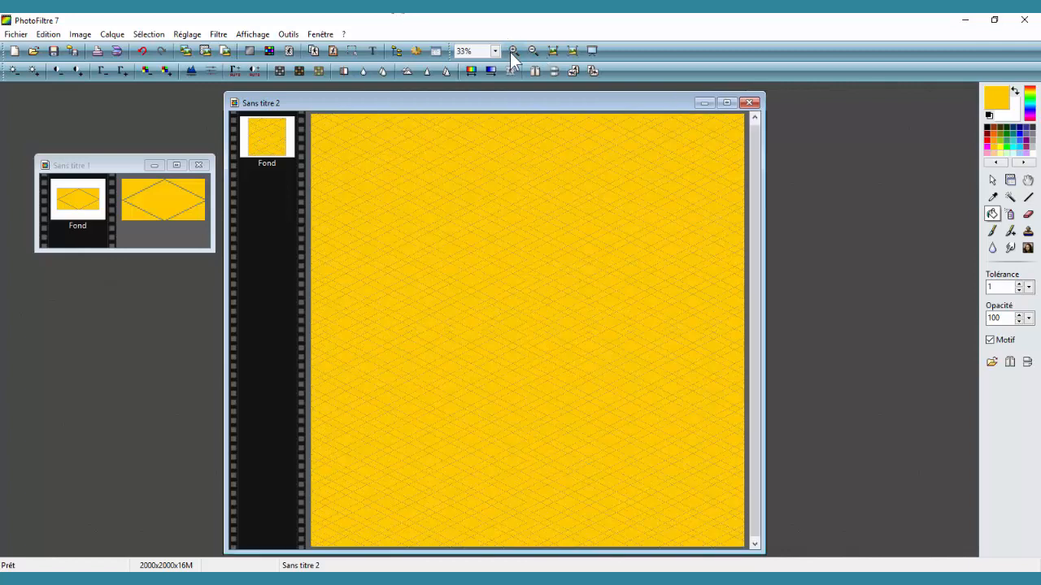
pyautogui.click(512, 51)
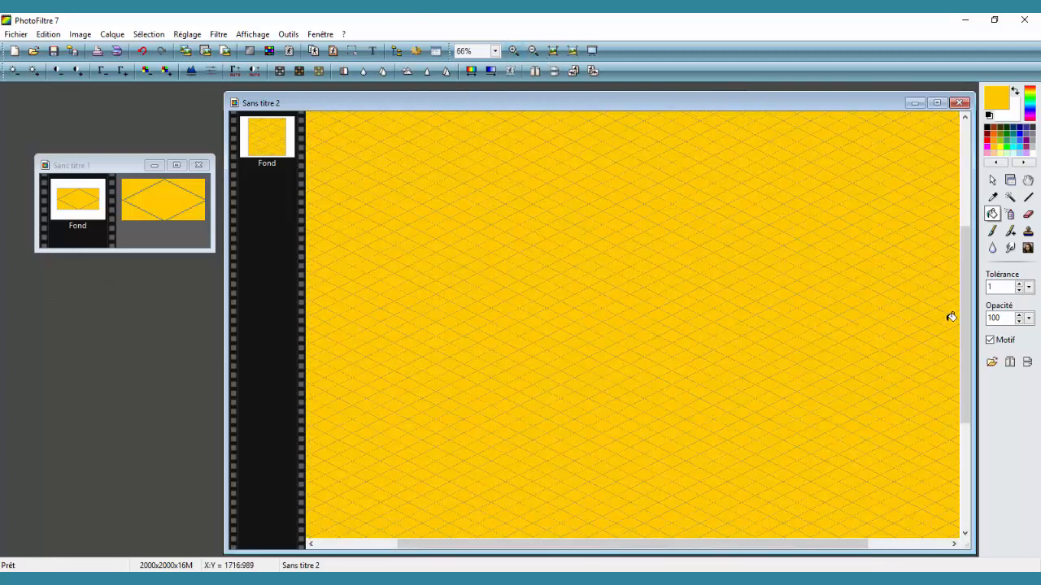
pyautogui.click(512, 51)
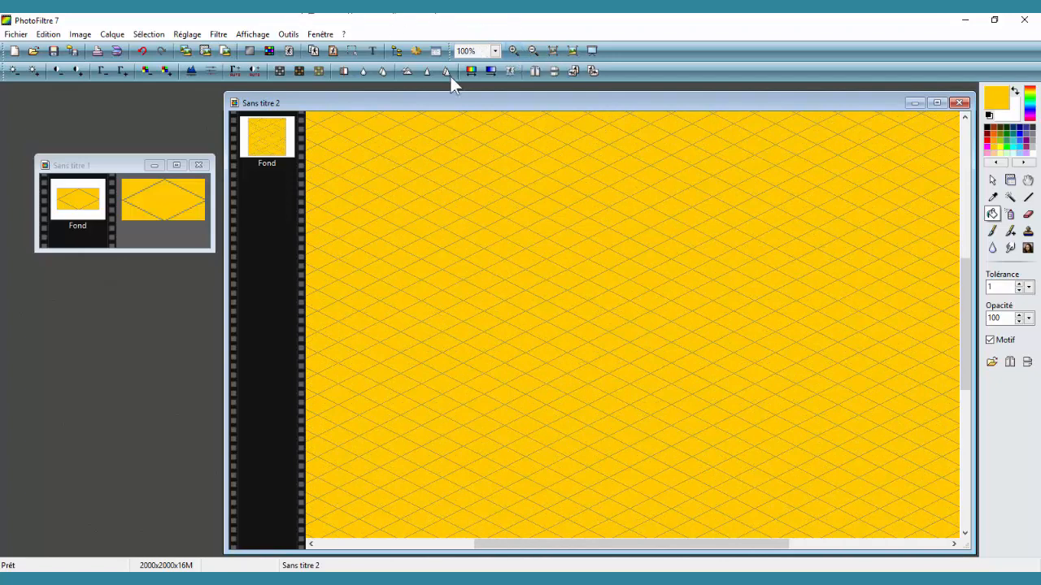
pyautogui.moveTo(227, 340); pyautogui.dragTo(4, 303)
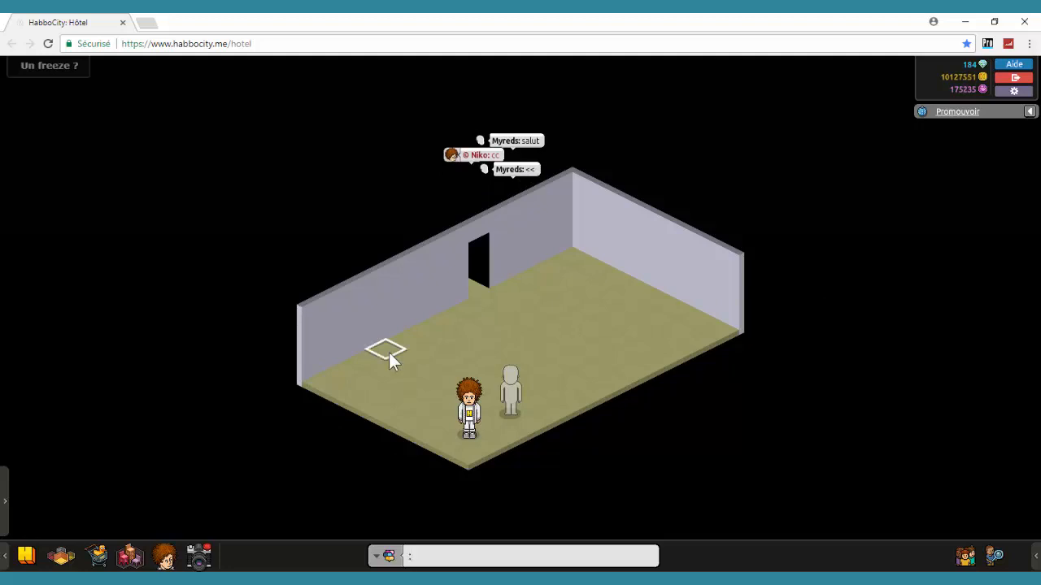
# In HabboCity, open the floor editor with the chat command :floor and move its window off the room.
pyautogui.write('floor')
pyautogui.press('Return')
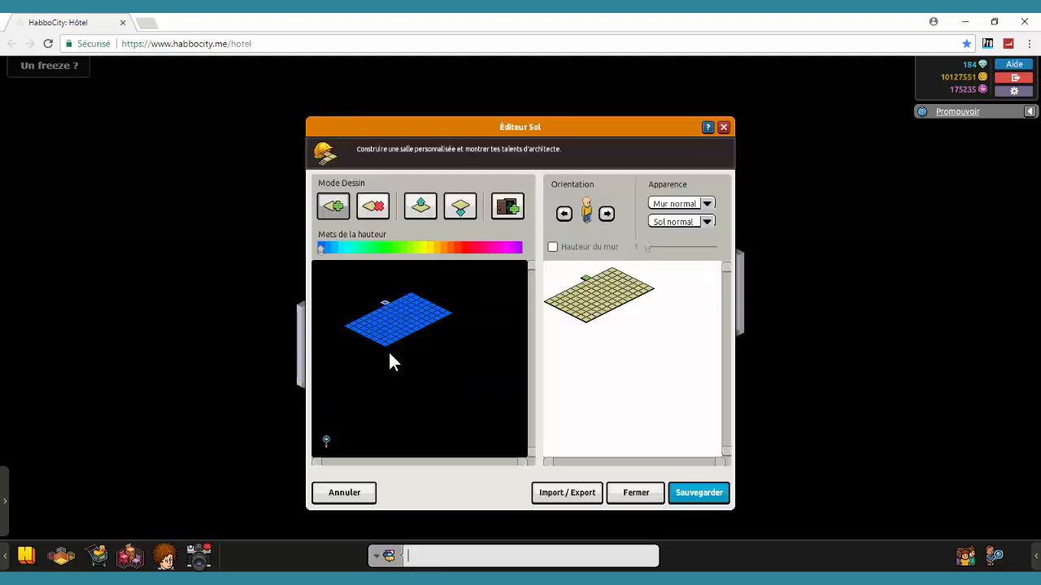
pyautogui.moveTo(458, 132)
pyautogui.mouseDown()
pyautogui.moveTo(812, 176)
pyautogui.moveTo(733, 144)
pyautogui.moveTo(681, 103)
pyautogui.moveTo(706, 116)
pyautogui.mouseUp()
# Raise the rear section of the floor plan and cut an opening in the middle of the tiles.
pyautogui.click(582, 226)
pyautogui.moveTo(674, 298)
pyautogui.mouseDown()
pyautogui.moveTo(652, 275)
pyautogui.moveTo(657, 304)
pyautogui.moveTo(637, 281)
pyautogui.mouseUp()
pyautogui.click(568, 227)
pyautogui.click(614, 185)
# Place the entrance door on a tile of the low front section of the floor plan.
pyautogui.click(748, 186)
pyautogui.click(600, 299)
# Send the chat messages "la création de fond d'appart" and "oui mais sa va se passer + sur photofiltre", plus a note about filming for YouTube.
pyautogui.write("la création de fond d'appart")
pyautogui.press('Return')
pyautogui.click(574, 186)
pyautogui.moveTo(571, 203); pyautogui.dragTo(571, 206)
pyautogui.moveTo(409, 278)
pyautogui.mouseDown()
pyautogui.moveTo(355, 271)
pyautogui.moveTo(278, 287)
pyautogui.mouseUp()
pyautogui.write('oui mais sa va se passer + sur photofiltre')
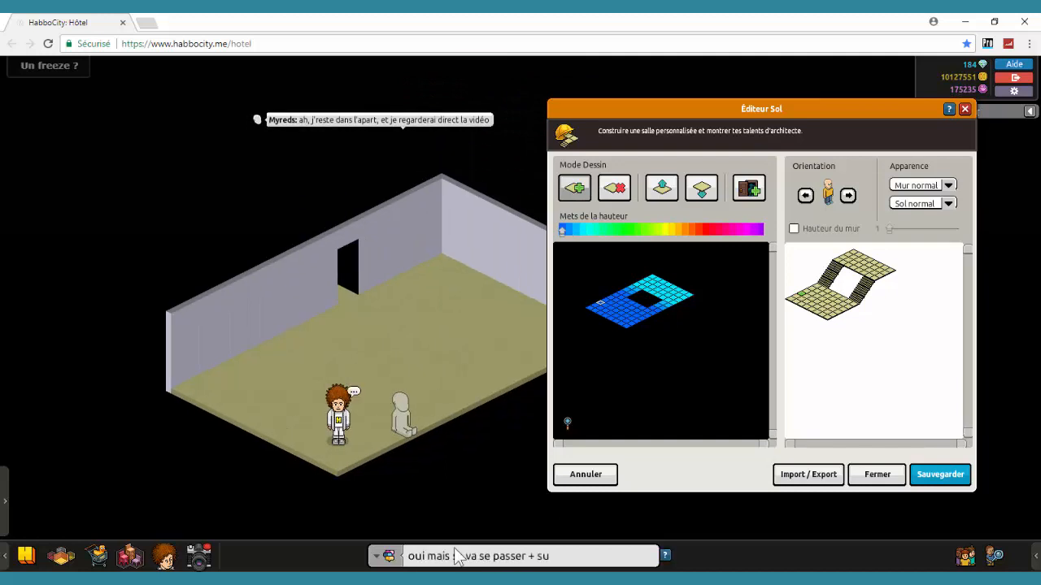
pyautogui.press('Return')
pyautogui.write('je floor')
pyautogui.press('Return')
# Save the edited floor plan and walk the avatar to the front left edge of the rebuilt room.
pyautogui.click(935, 475)
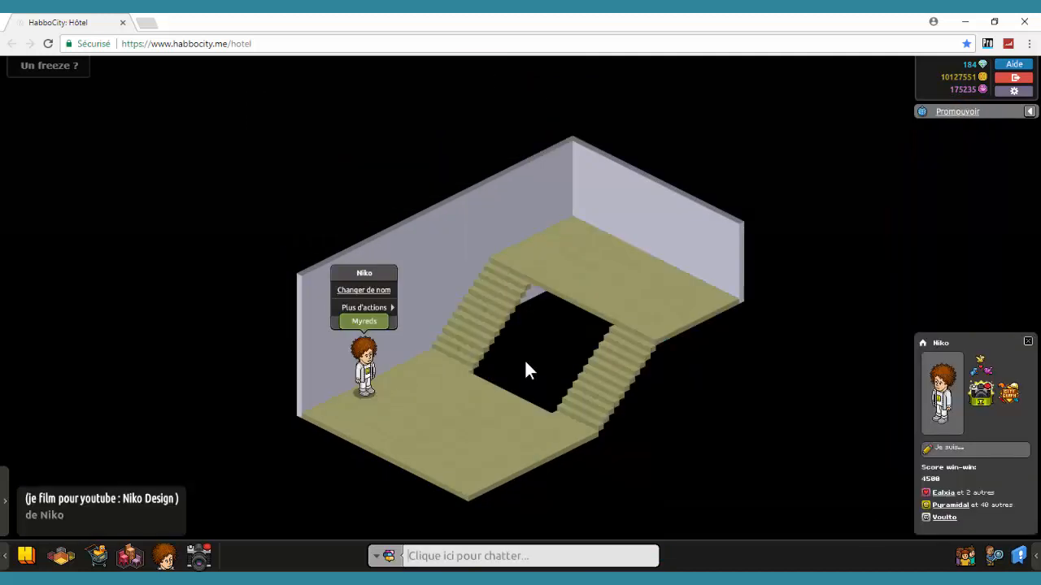
pyautogui.click(383, 447)
pyautogui.moveTo(114, 417); pyautogui.dragTo(99, 362)
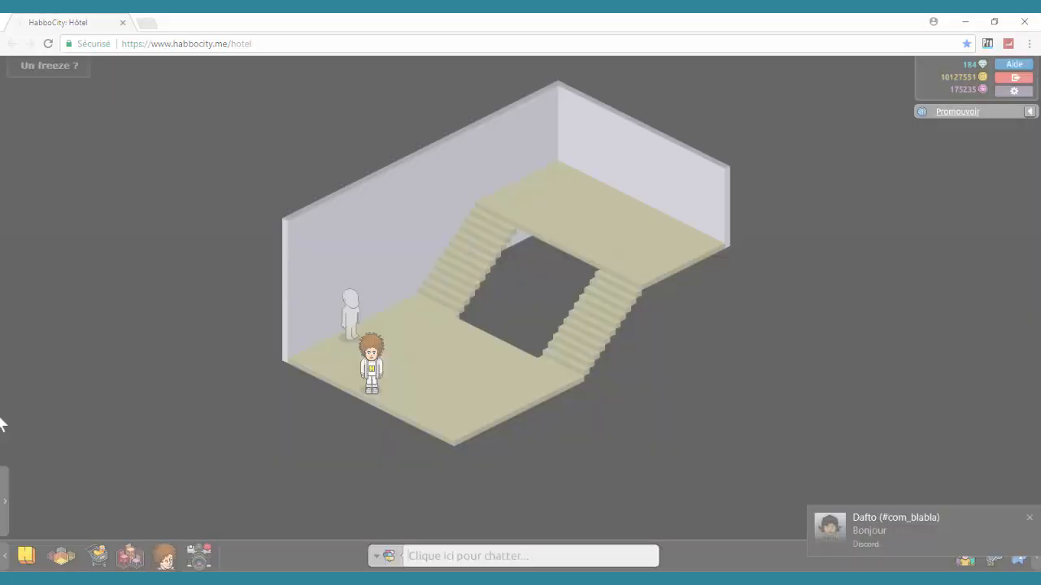
# In PhotoFiltre, crop the new room screenshot to a 714 x 647 pixel area around the room.
pyautogui.moveTo(300, 161); pyautogui.dragTo(631, 463)
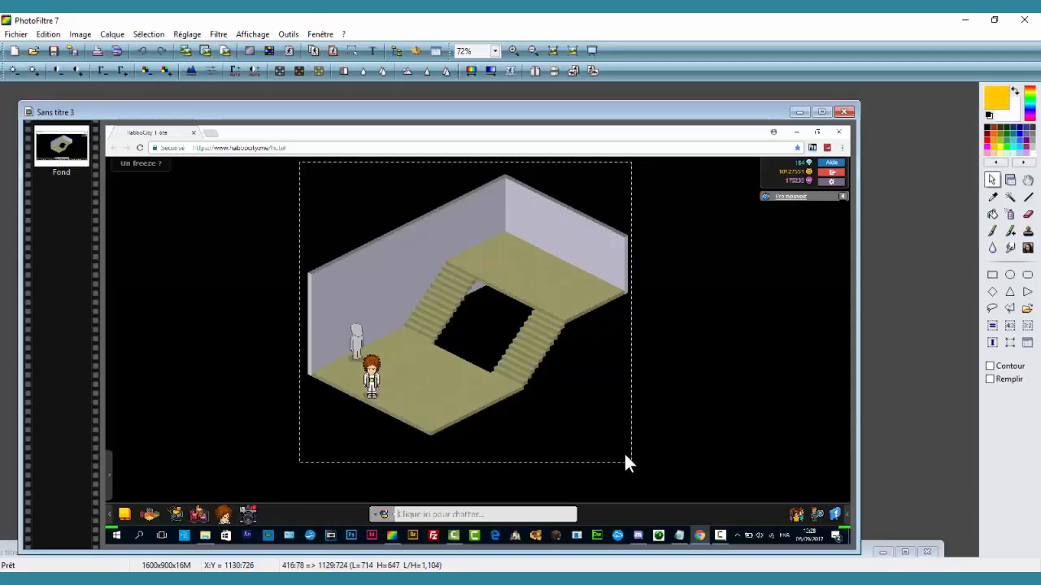
pyautogui.rightClick(587, 340)
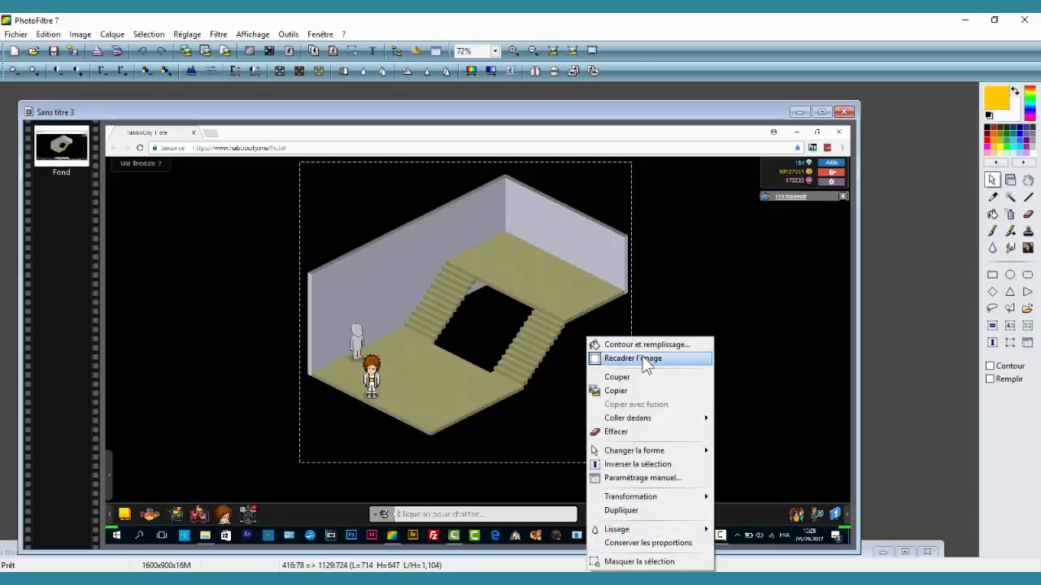
pyautogui.click(642, 358)
# Trim the black strips above and below the room by cropping the image to 714 x 579 pixels.
pyautogui.rightClick(330, 268)
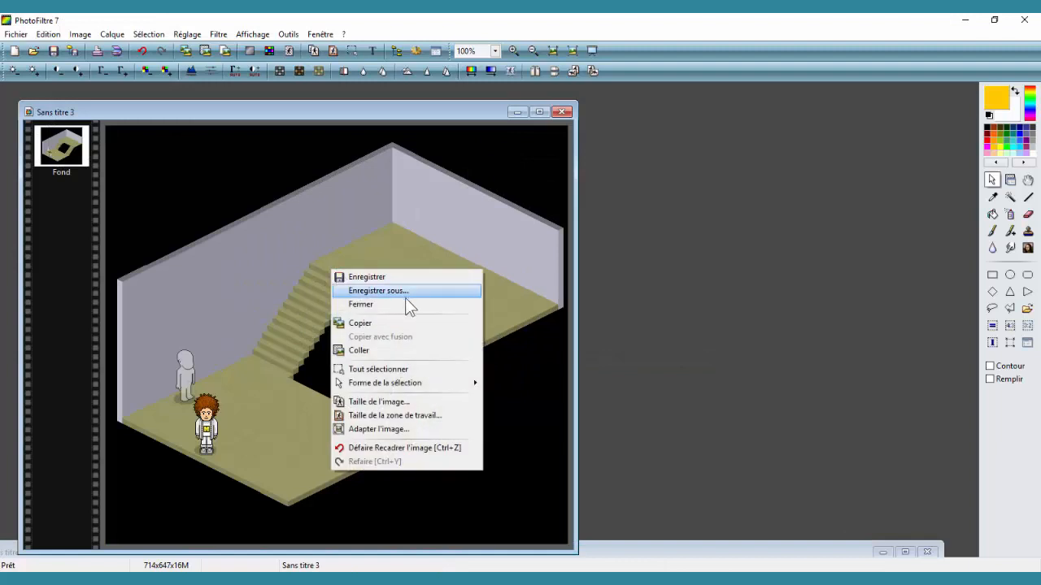
pyautogui.click(112, 145)
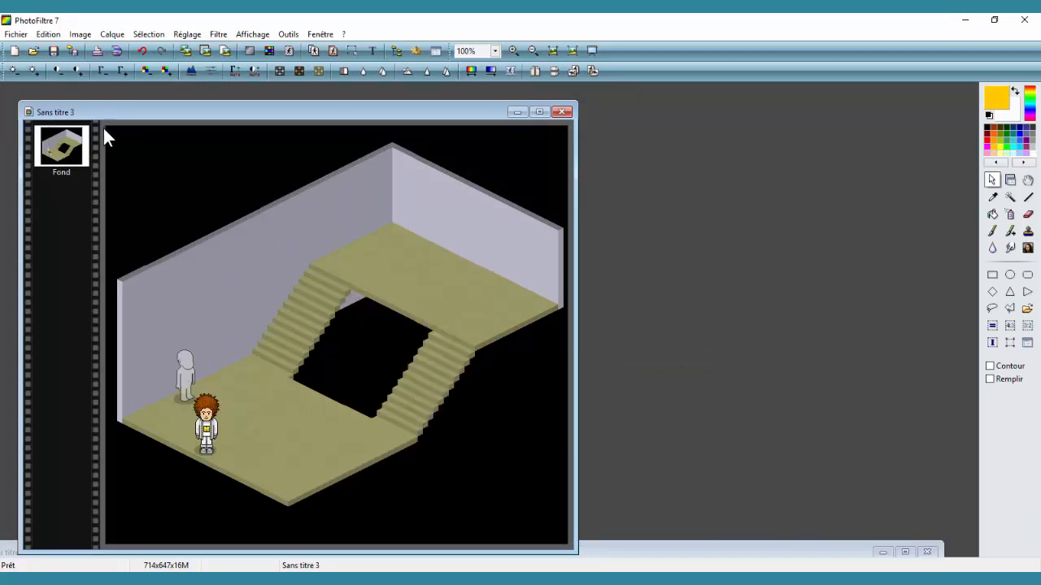
pyautogui.moveTo(103, 129); pyautogui.dragTo(589, 512)
pyautogui.moveTo(427, 128); pyautogui.dragTo(426, 137)
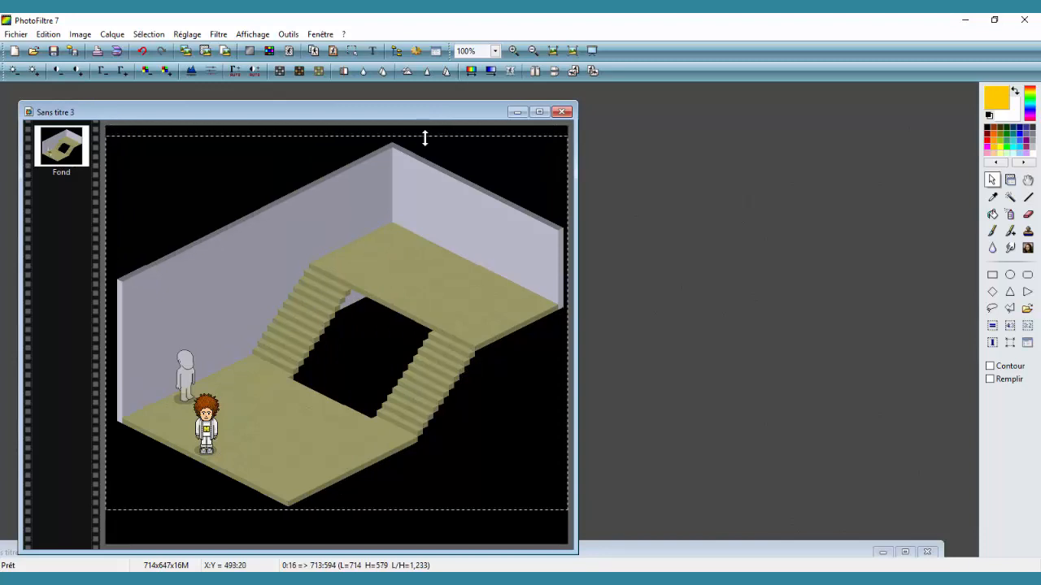
pyautogui.rightClick(419, 152)
pyautogui.click(486, 186)
pyautogui.rightClick(257, 220)
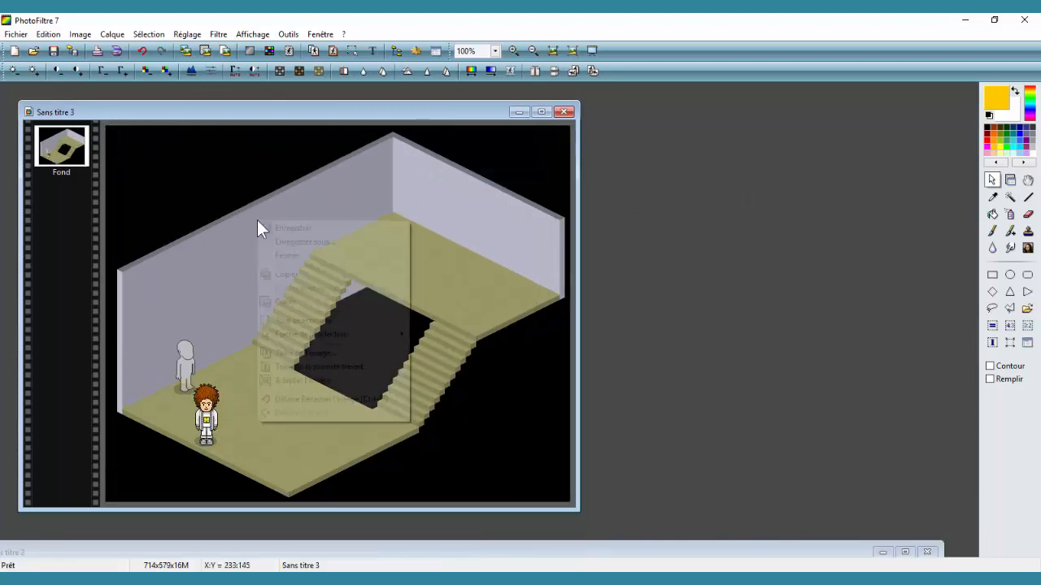
# Copy the cropped room image and bring the Sans titre 2 tile pattern image fully into view.
pyautogui.click(320, 272)
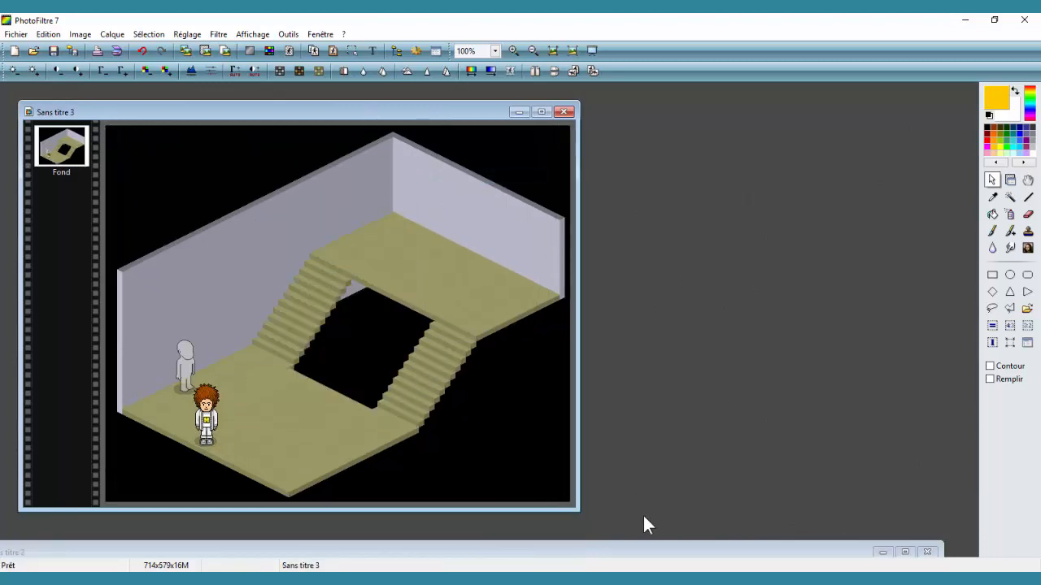
pyautogui.doubleClick(633, 560)
pyautogui.moveTo(769, 420); pyautogui.dragTo(613, 541)
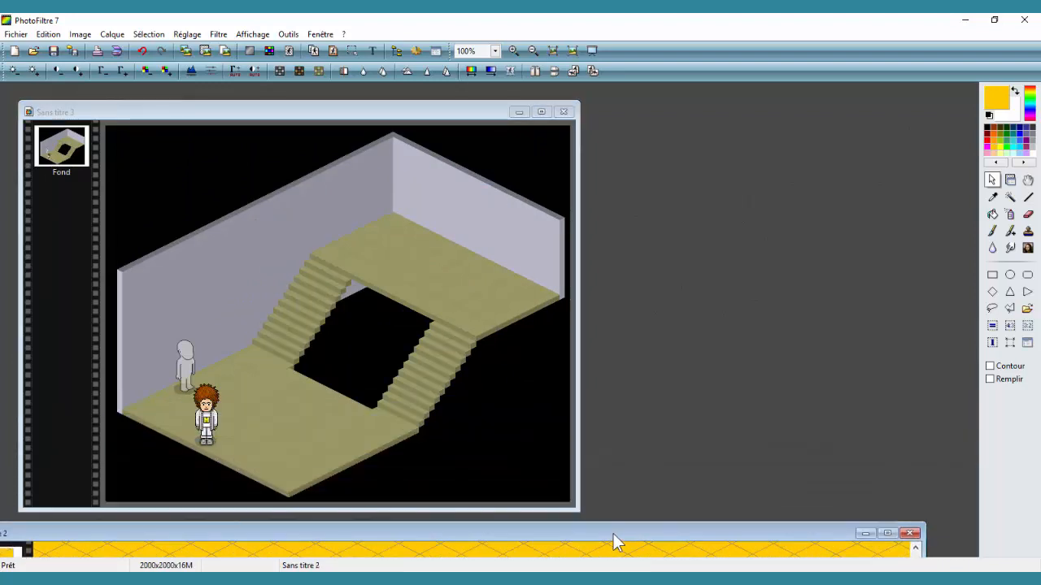
pyautogui.moveTo(382, 117); pyautogui.dragTo(513, 107)
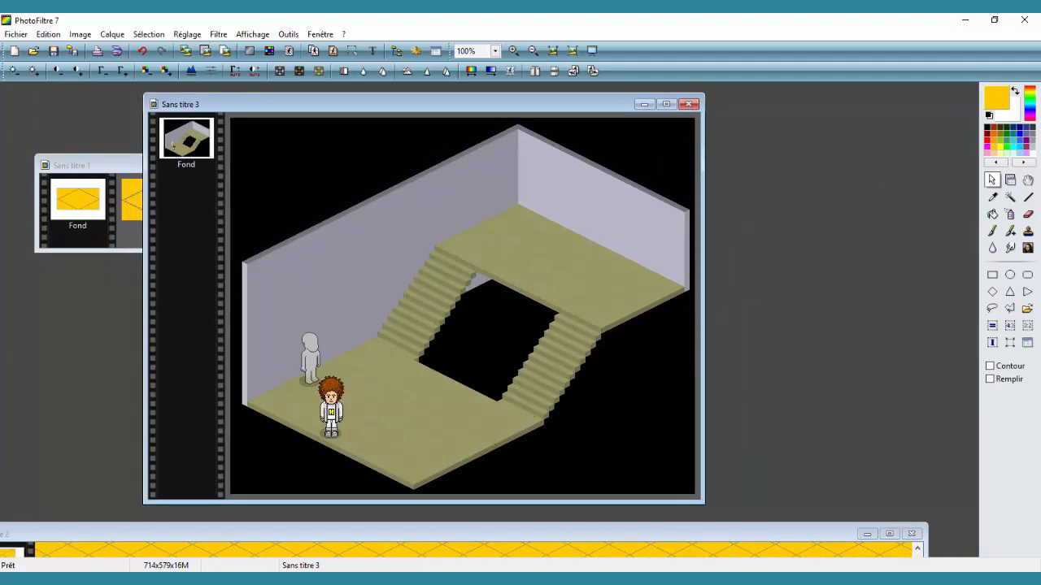
pyautogui.moveTo(718, 536); pyautogui.dragTo(770, 178)
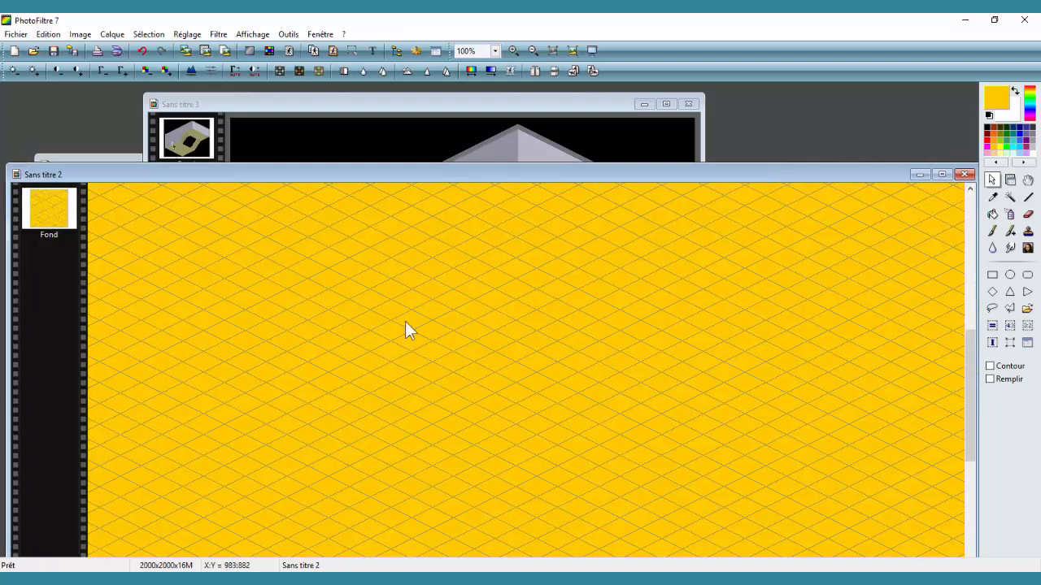
# Paste the copied room image as a new layer onto the Sans titre 2 tile pattern.
pyautogui.moveTo(279, 332); pyautogui.dragTo(589, 506)
pyautogui.click(581, 100)
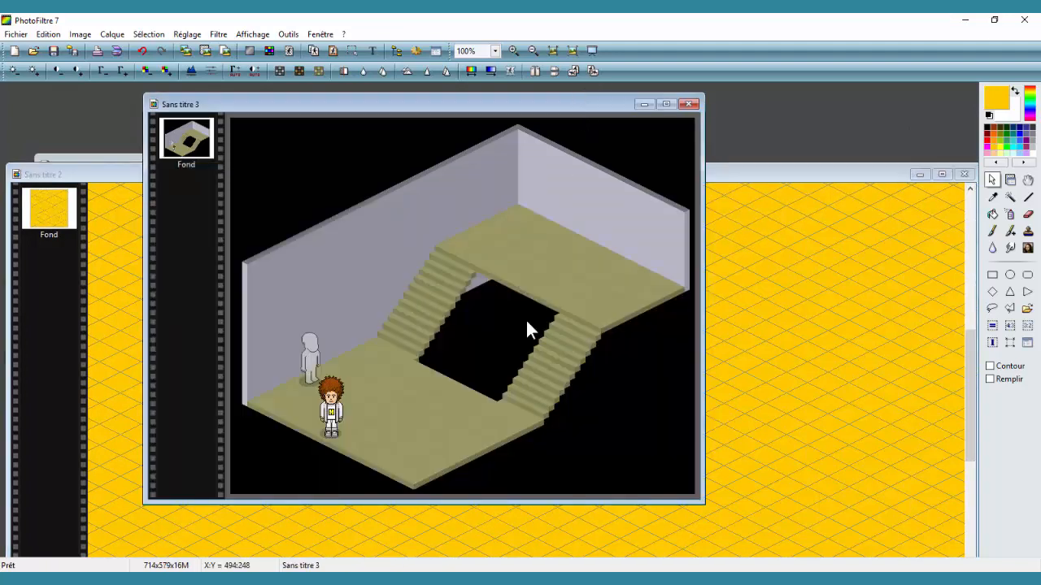
pyautogui.click(758, 280)
pyautogui.rightClick(777, 298)
pyautogui.rightClick(682, 276)
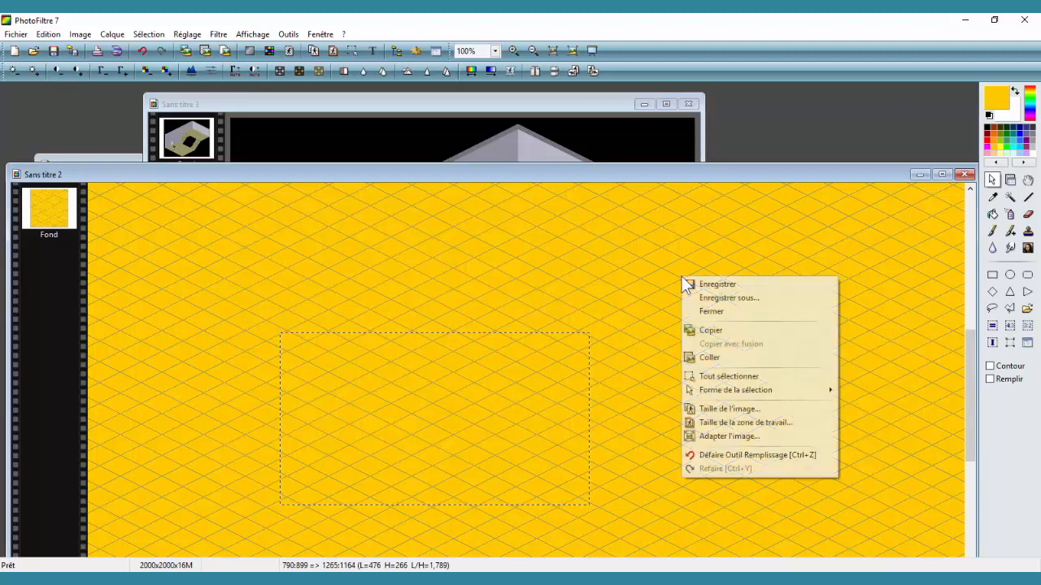
pyautogui.click(706, 357)
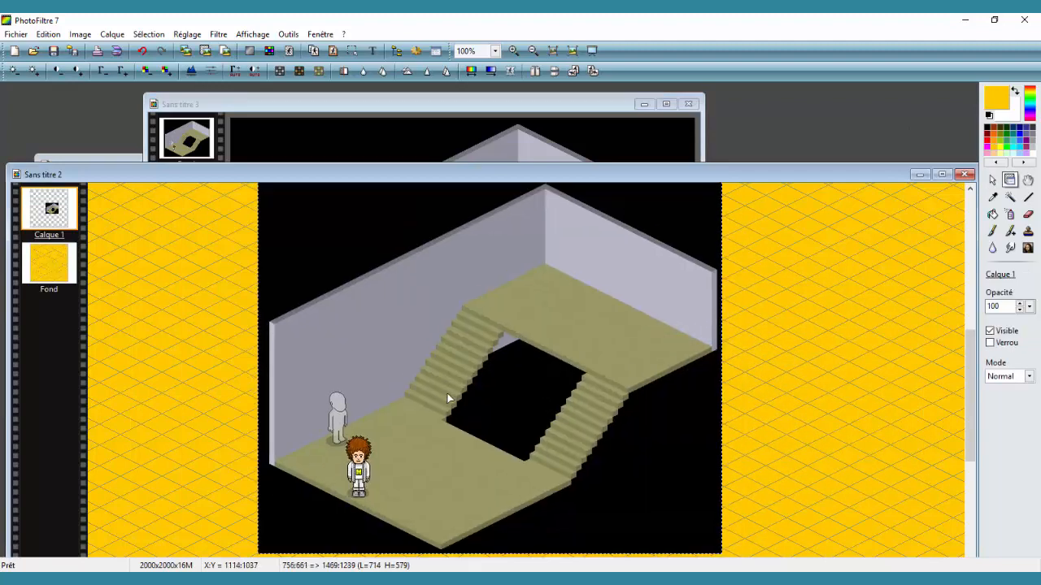
# Shift the pasted room layer up and to the left and set its opacity to 52%.
pyautogui.moveTo(446, 399); pyautogui.dragTo(384, 351)
pyautogui.doubleClick(430, 371)
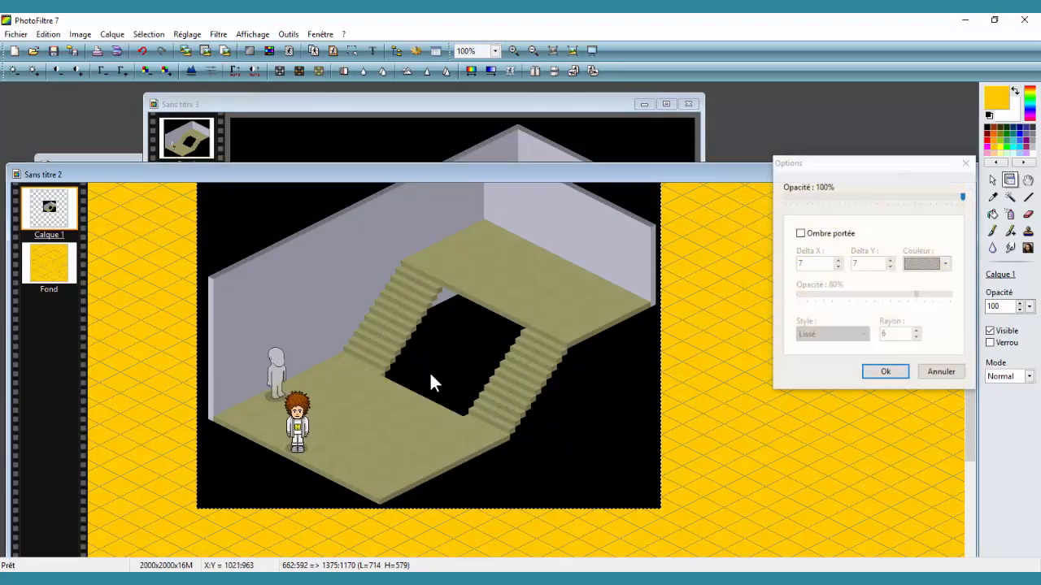
pyautogui.click(885, 202)
pyautogui.click(885, 372)
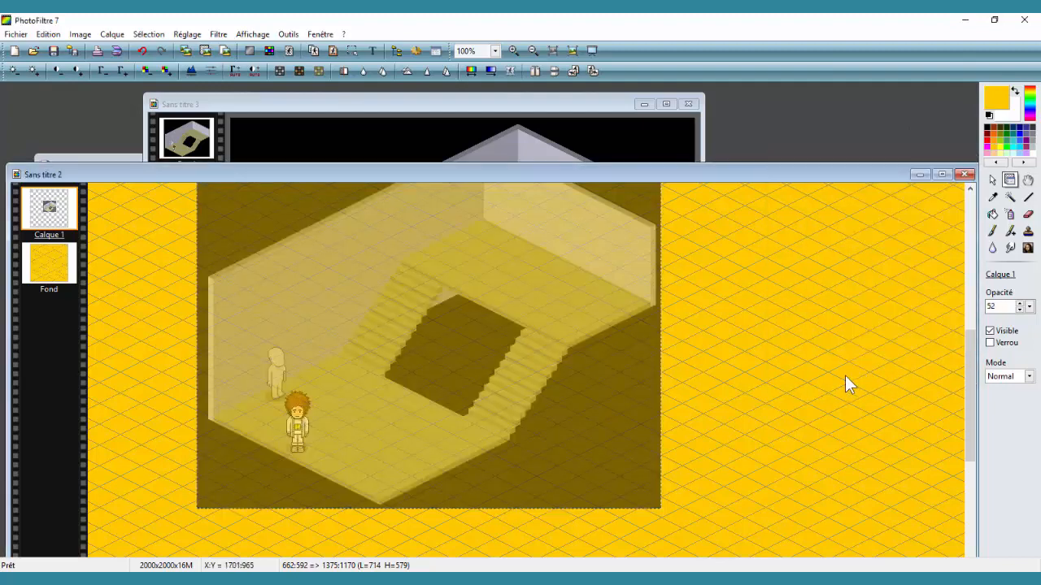
# Fine-tune the room layer's position at 300% zoom so its floor edges line up with the isometric grid lines.
pyautogui.doubleClick(513, 51)
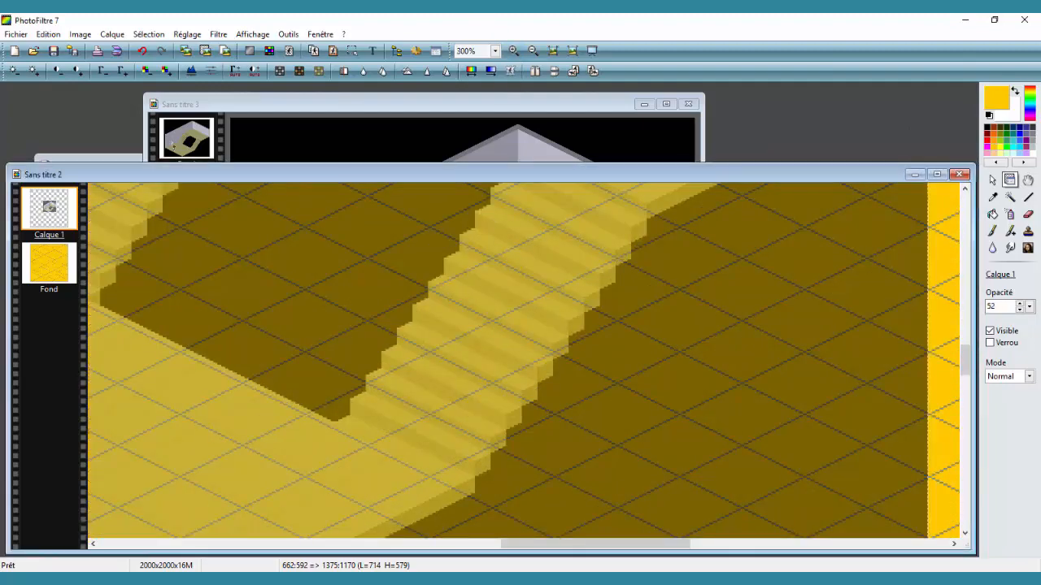
pyautogui.moveTo(572, 553); pyautogui.dragTo(421, 553)
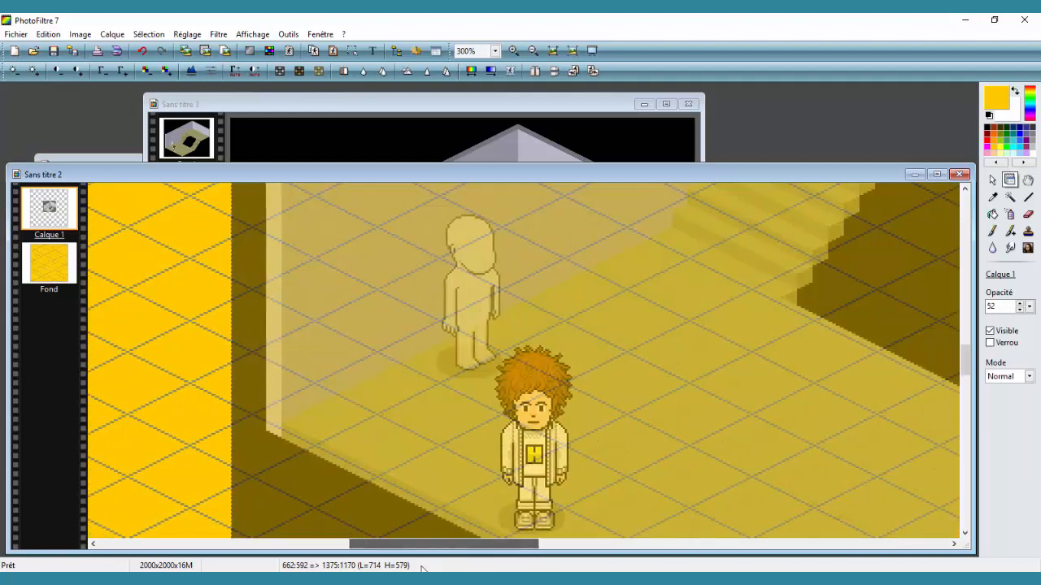
pyautogui.moveTo(370, 462); pyautogui.dragTo(340, 449)
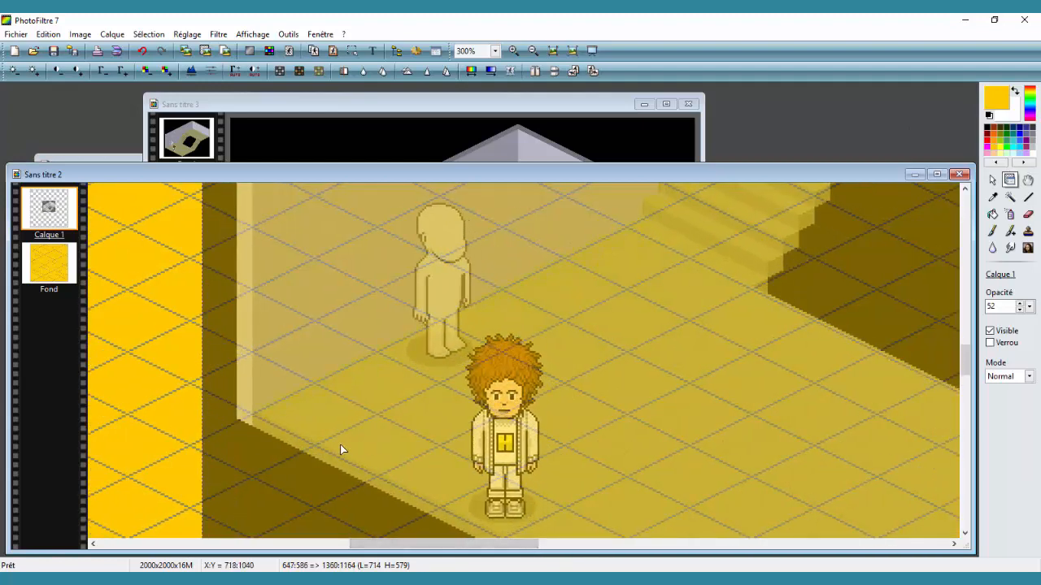
pyautogui.press('Down')
pyautogui.press('Down')
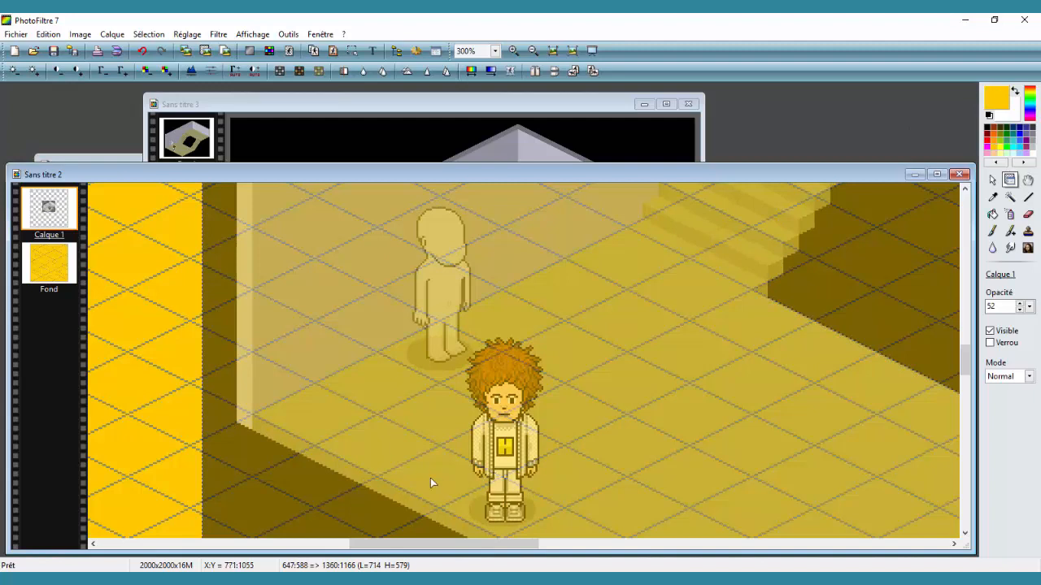
pyautogui.moveTo(487, 546); pyautogui.dragTo(622, 559)
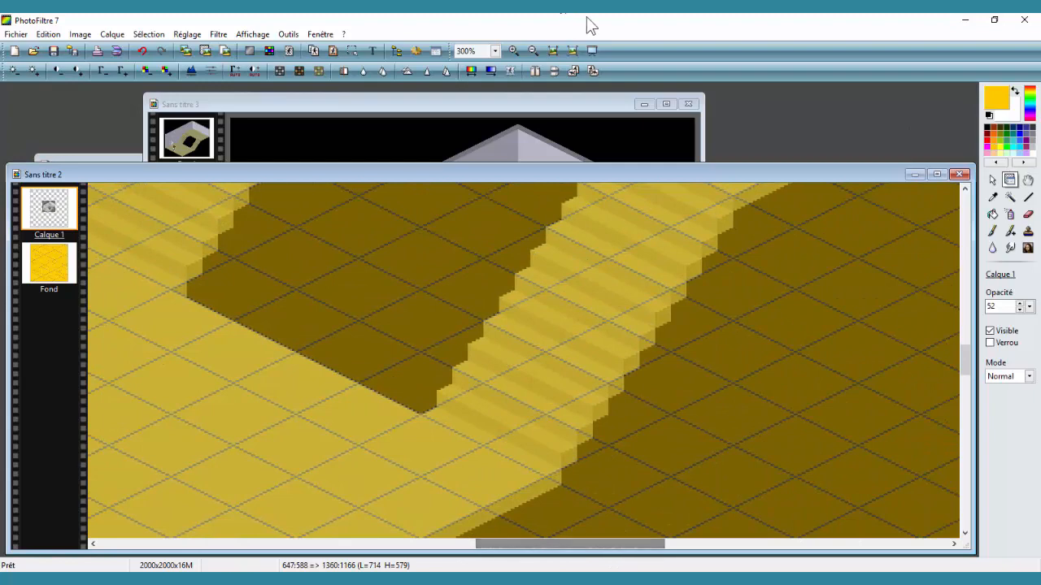
pyautogui.click(534, 49)
pyautogui.click(534, 49)
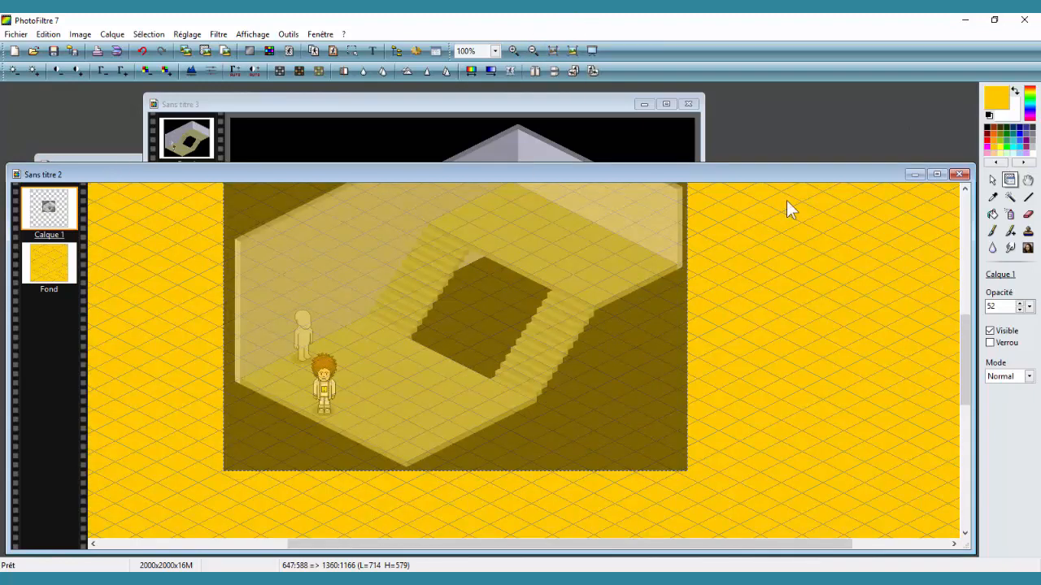
# Add a blank 2000 x 2000 pixel layer with automatic transparency above the room layer.
pyautogui.click(114, 35)
pyautogui.moveTo(219, 52)
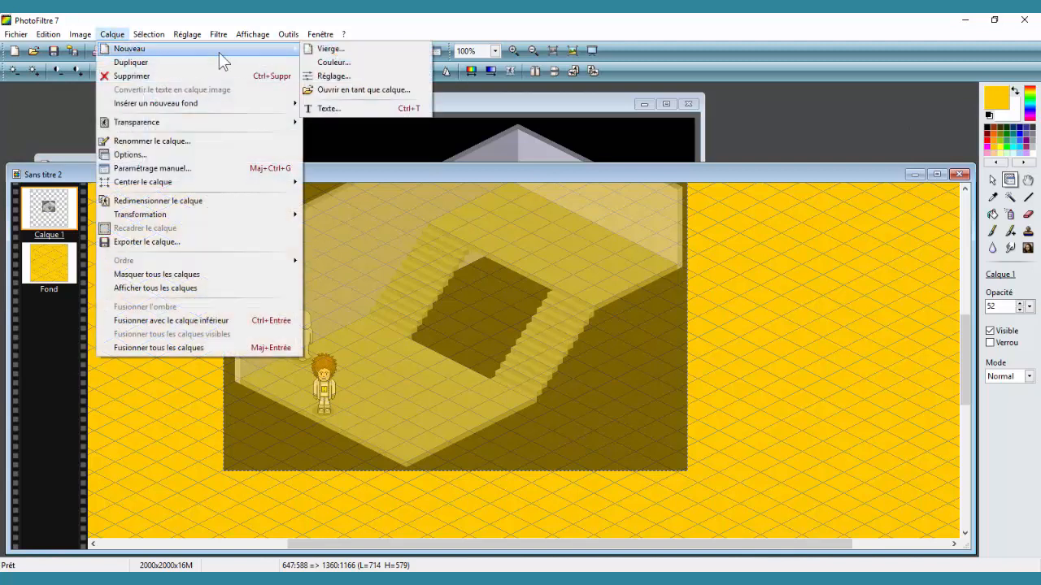
pyautogui.click(317, 49)
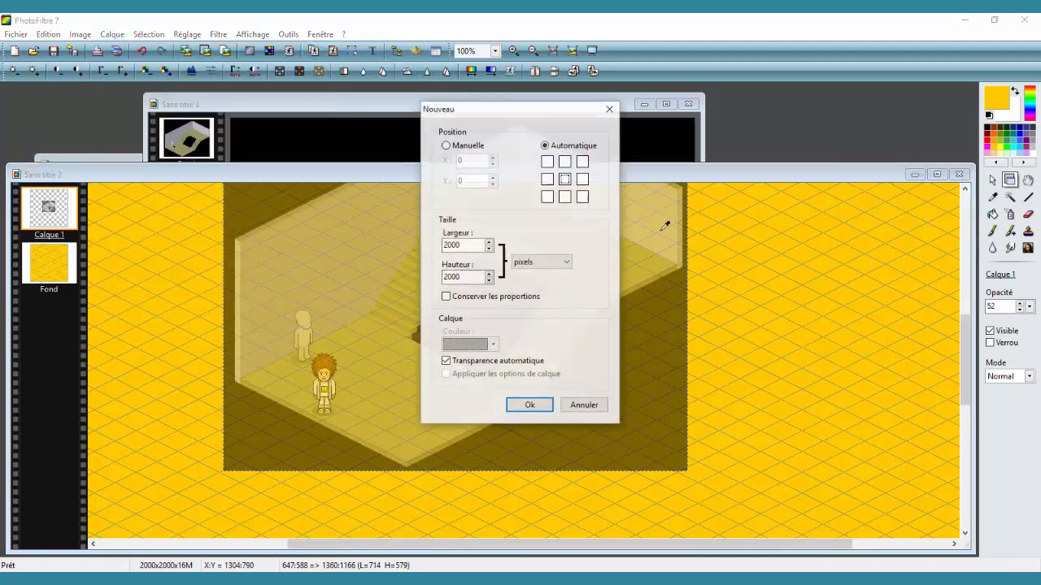
pyautogui.click(541, 408)
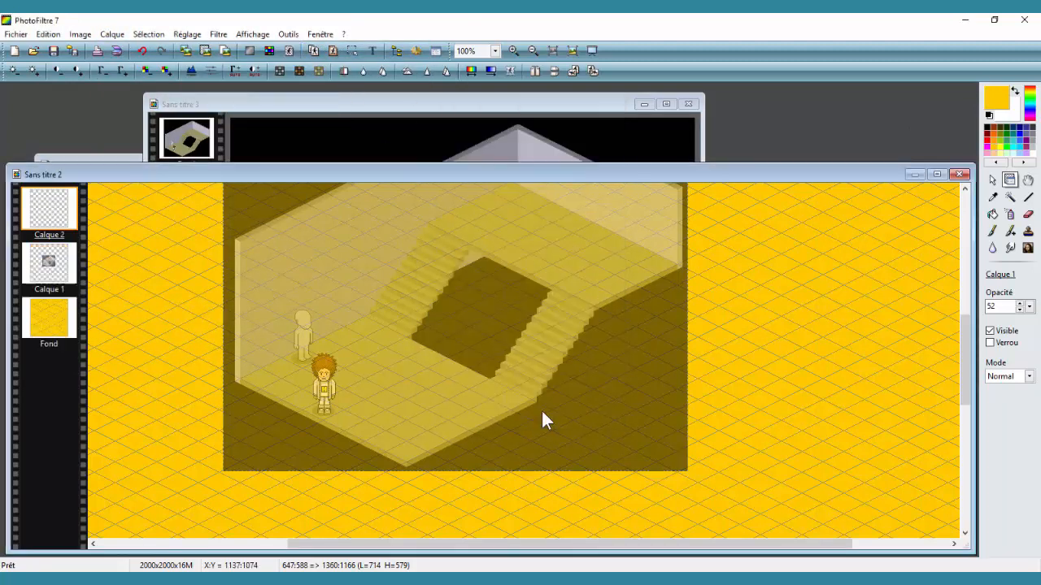
# With Calque 2 active, set the Line tool to thickness 1 without smoothing and choose black as the drawing colour.
pyautogui.click(514, 50)
pyautogui.click(514, 50)
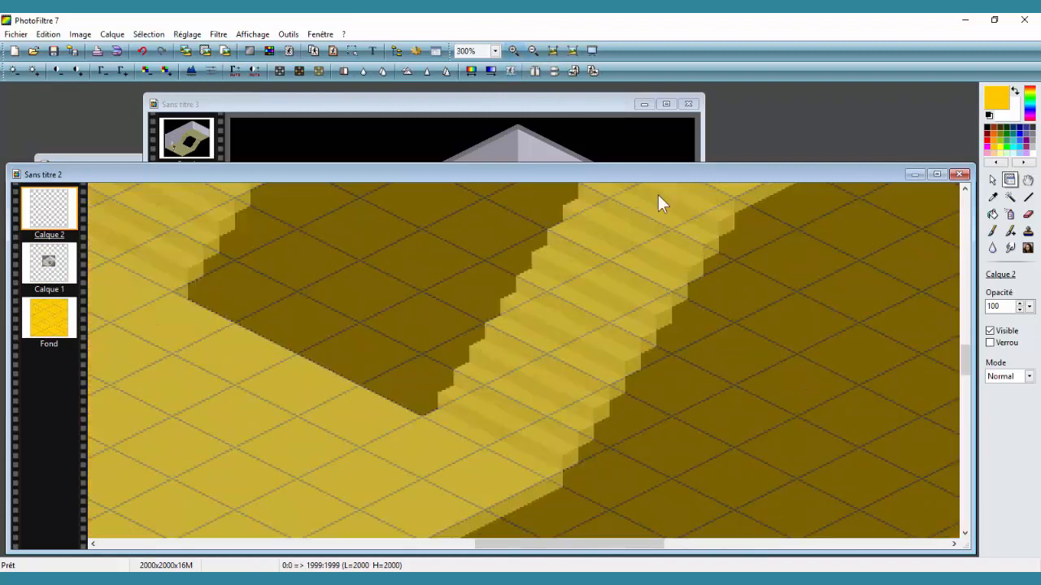
pyautogui.moveTo(965, 360); pyautogui.dragTo(962, 382)
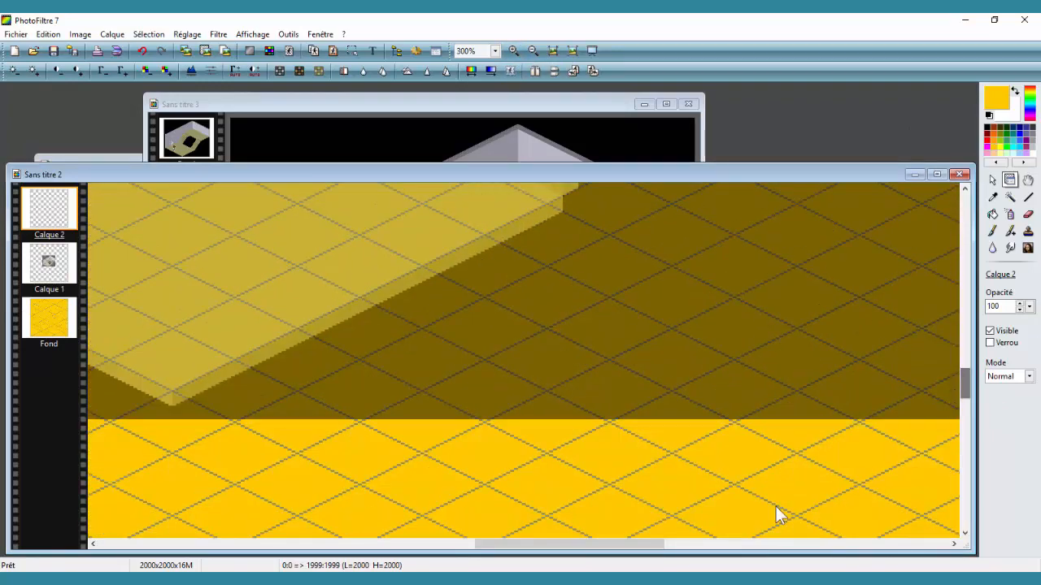
pyautogui.moveTo(618, 550); pyautogui.dragTo(553, 556)
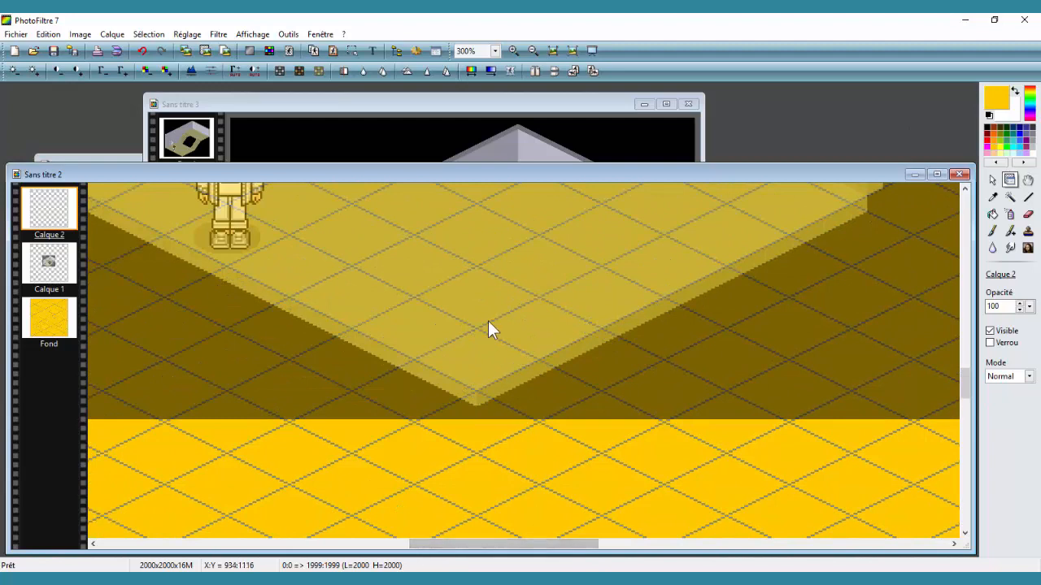
pyautogui.click(45, 277)
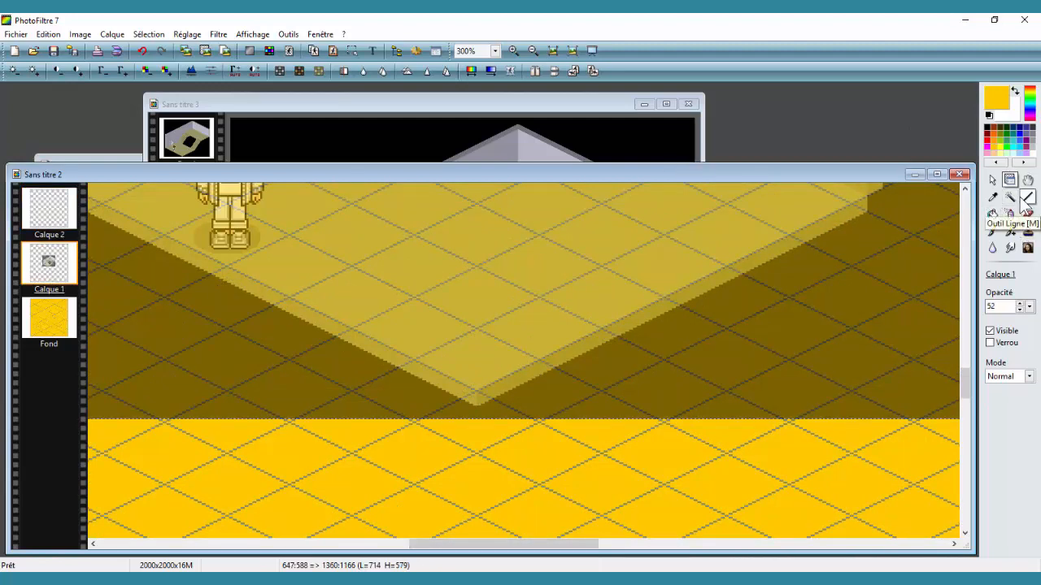
pyautogui.click(1027, 196)
pyautogui.click(61, 226)
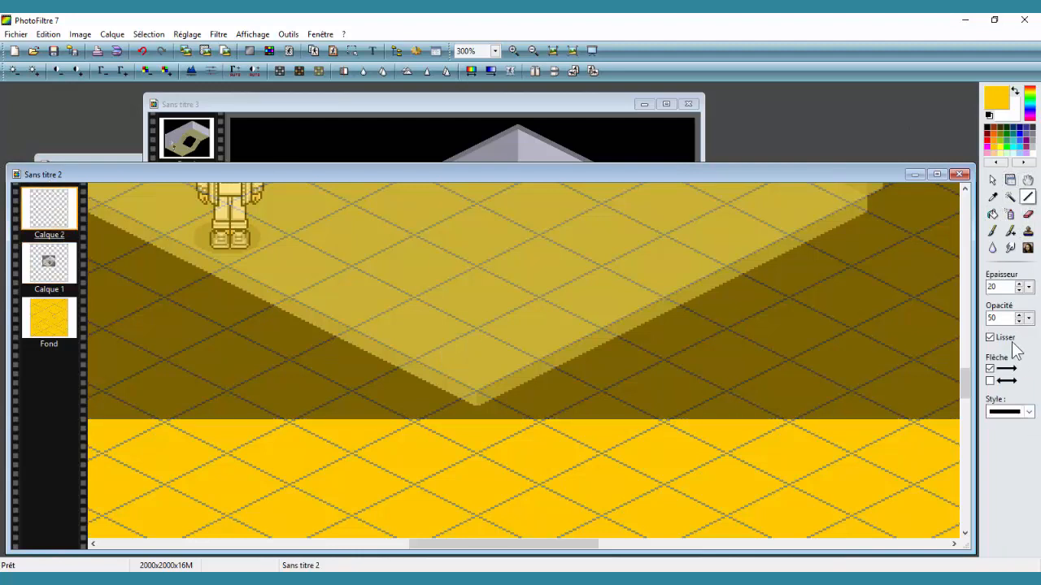
pyautogui.doubleClick(997, 286)
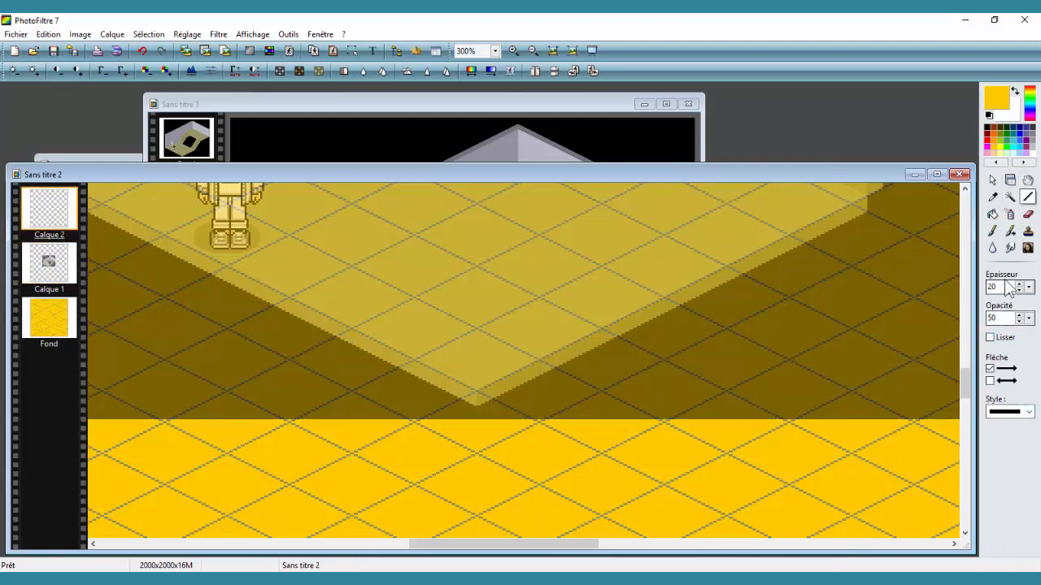
pyautogui.write('1')
pyautogui.click(990, 117)
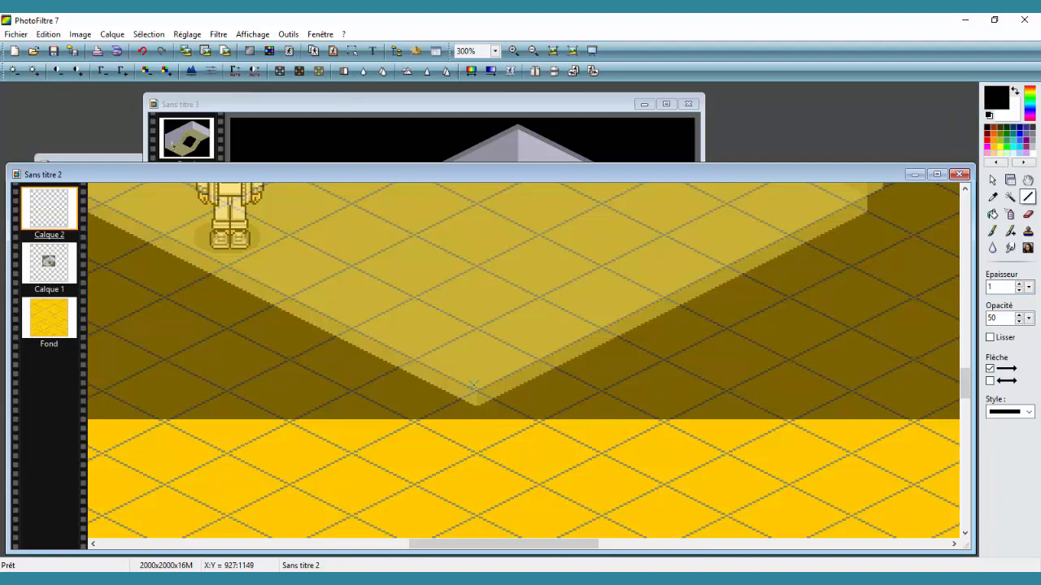
# Turn off the line's arrowhead, try a short black stroke at a tile corner below the room, and undo it.
pyautogui.click(512, 51)
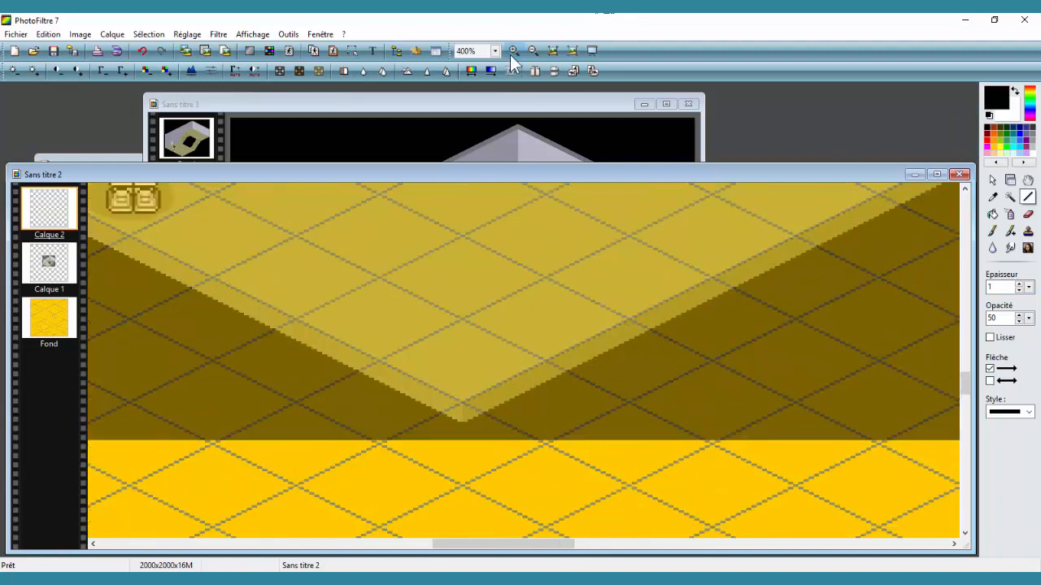
pyautogui.click(512, 50)
pyautogui.click(512, 51)
pyautogui.click(513, 51)
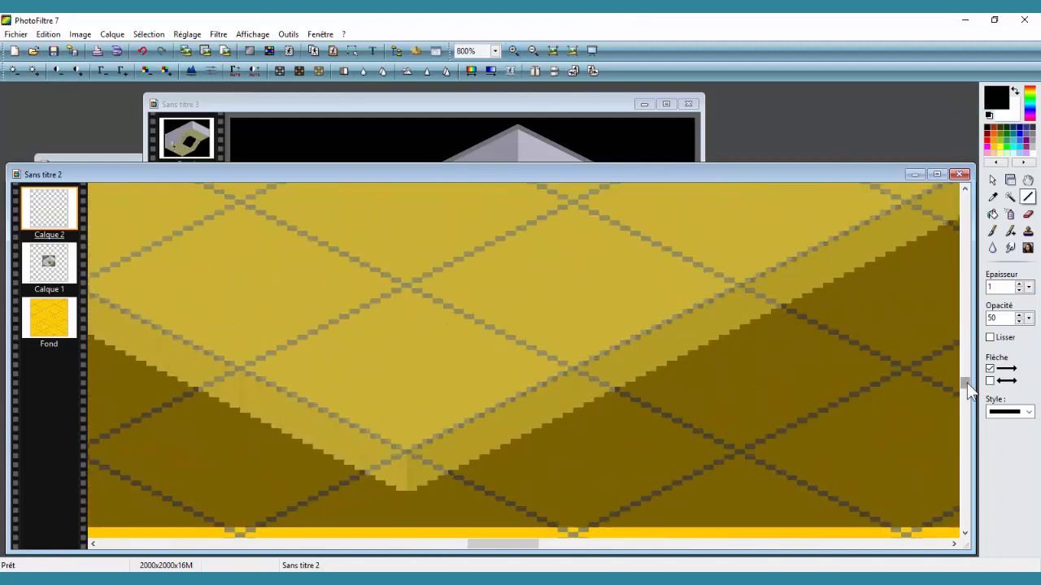
pyautogui.moveTo(967, 383); pyautogui.dragTo(970, 397)
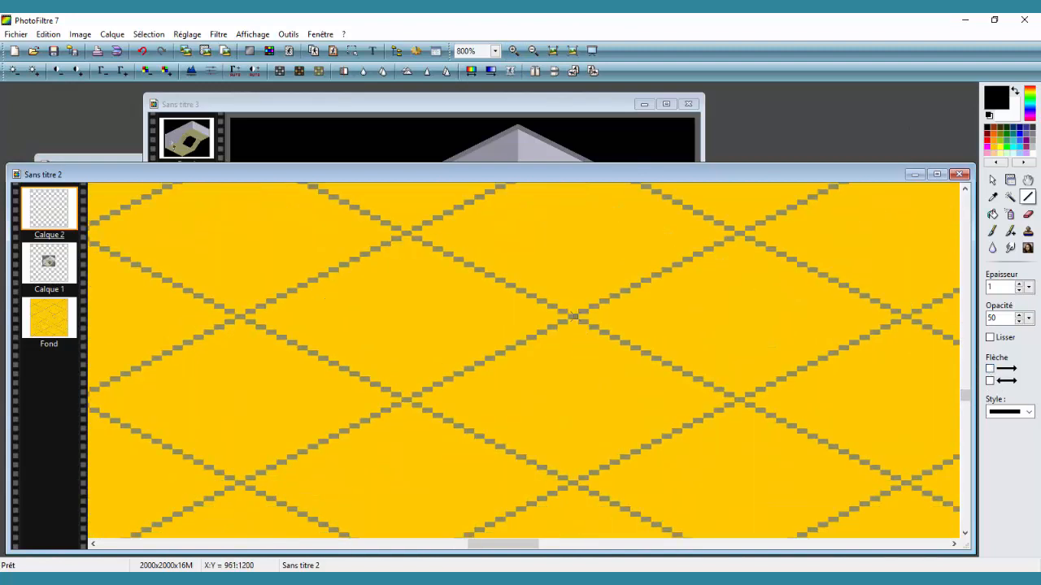
pyautogui.moveTo(571, 315); pyautogui.dragTo(594, 304)
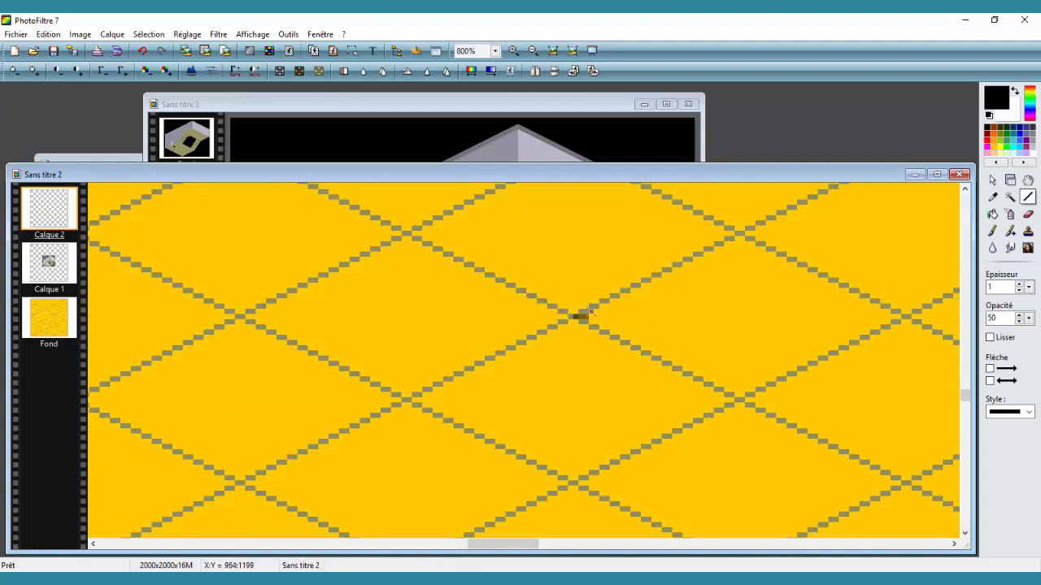
pyautogui.click(141, 50)
# Set the line opacity to 100 and draw a black line along the upper-right edge of a tile below the room.
pyautogui.doubleClick(999, 318)
pyautogui.write('100')
pyautogui.moveTo(573, 317); pyautogui.dragTo(404, 231)
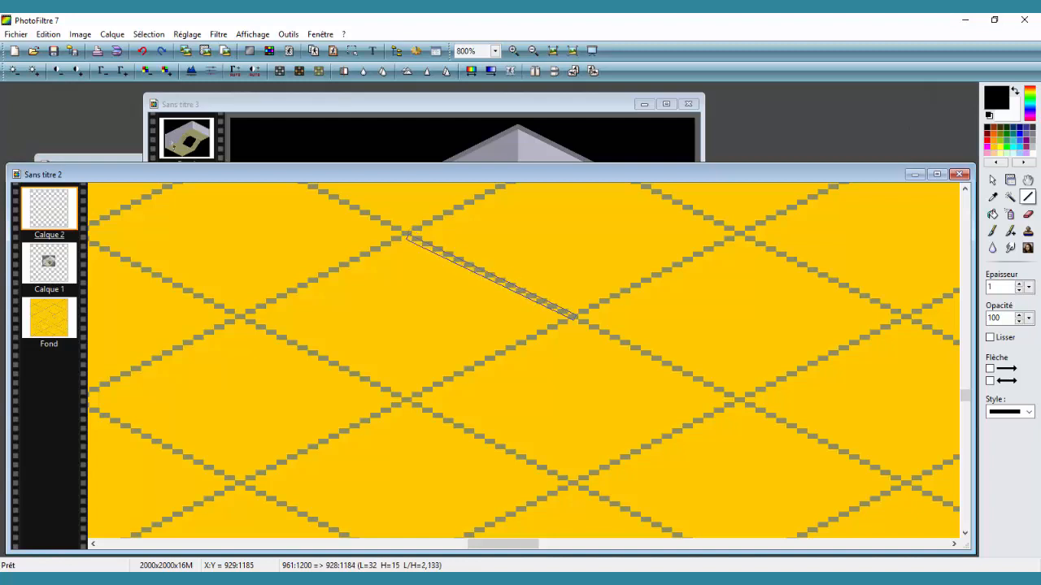
pyautogui.moveTo(404, 231); pyautogui.dragTo(404, 231)
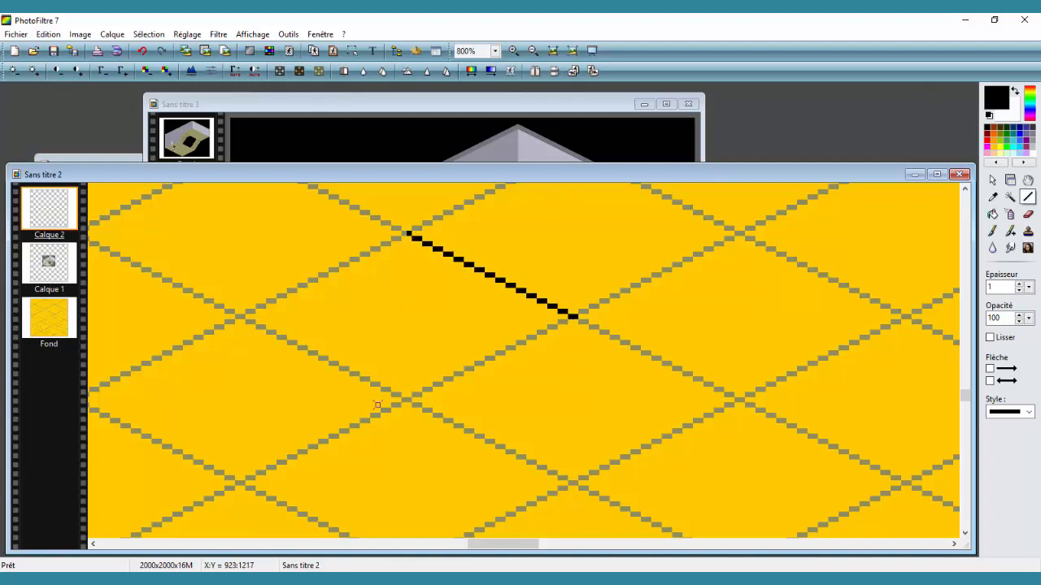
# Try twice to draw a matching black line along the same tile's lower-left edge, undoing each attempt.
pyautogui.moveTo(405, 399); pyautogui.dragTo(236, 315)
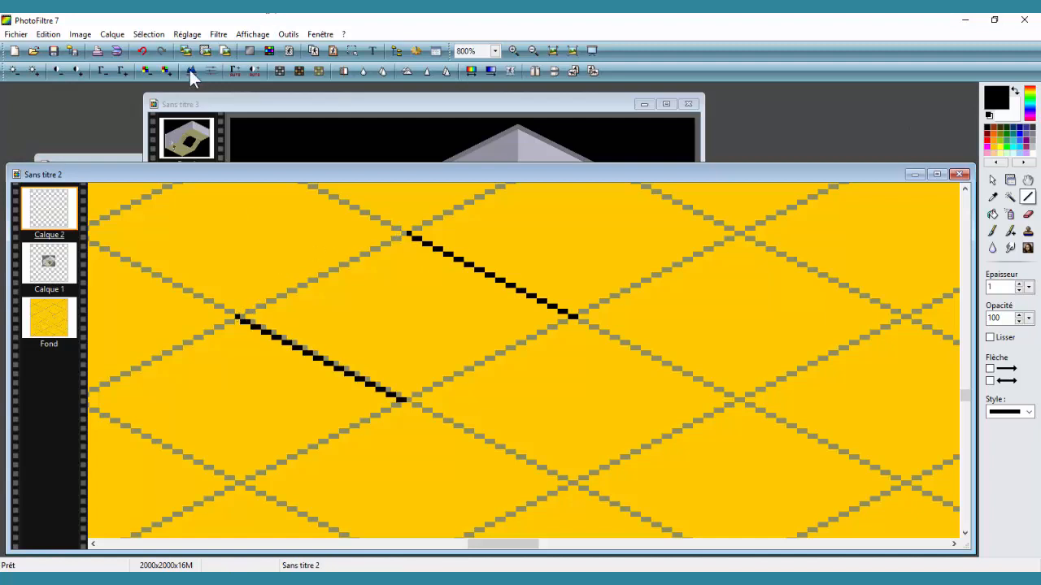
pyautogui.click(142, 51)
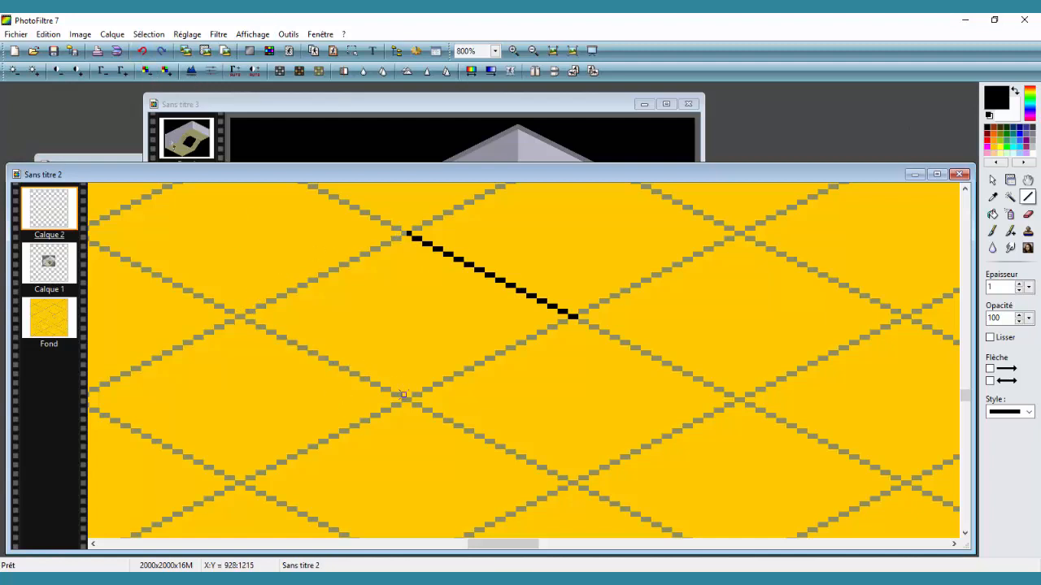
pyautogui.moveTo(404, 399); pyautogui.dragTo(237, 316)
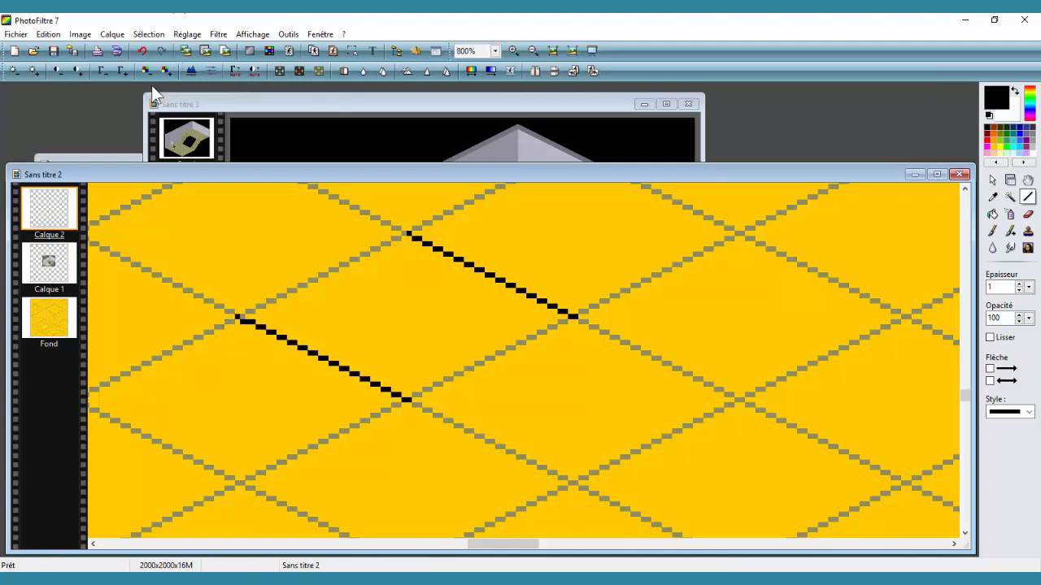
pyautogui.click(142, 51)
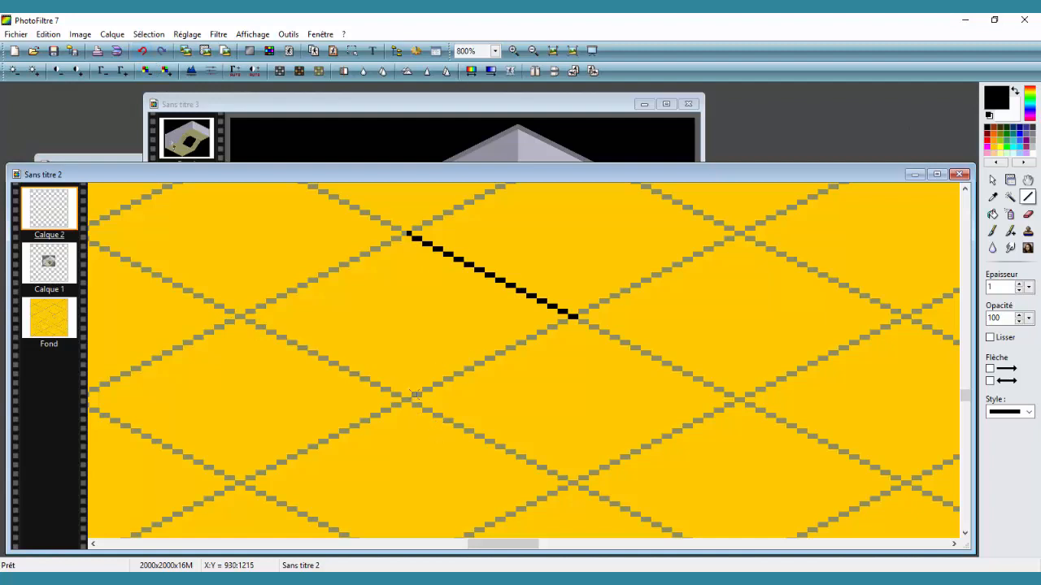
# Undo the last misaligned stroke and draw black lines along the three remaining edges of the test tile below the room.
pyautogui.click(143, 53)
pyautogui.moveTo(408, 400); pyautogui.dragTo(242, 315)
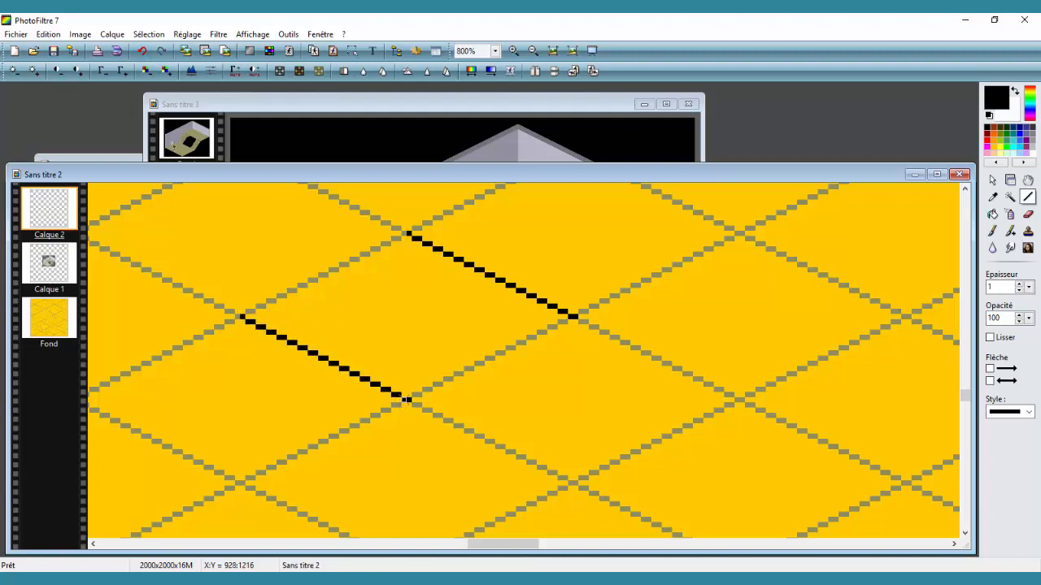
pyautogui.moveTo(407, 400); pyautogui.dragTo(572, 315)
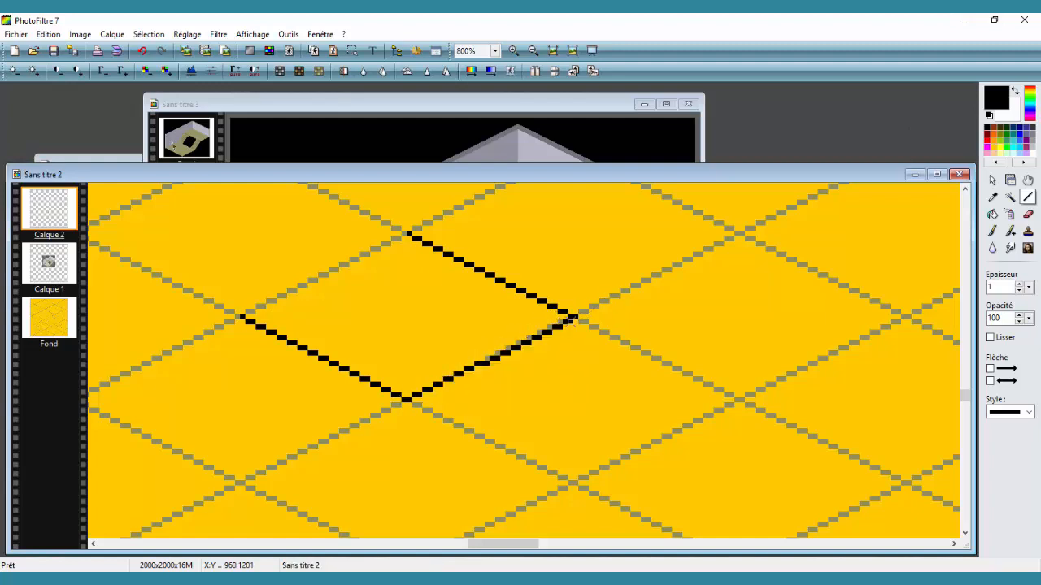
pyautogui.click(142, 50)
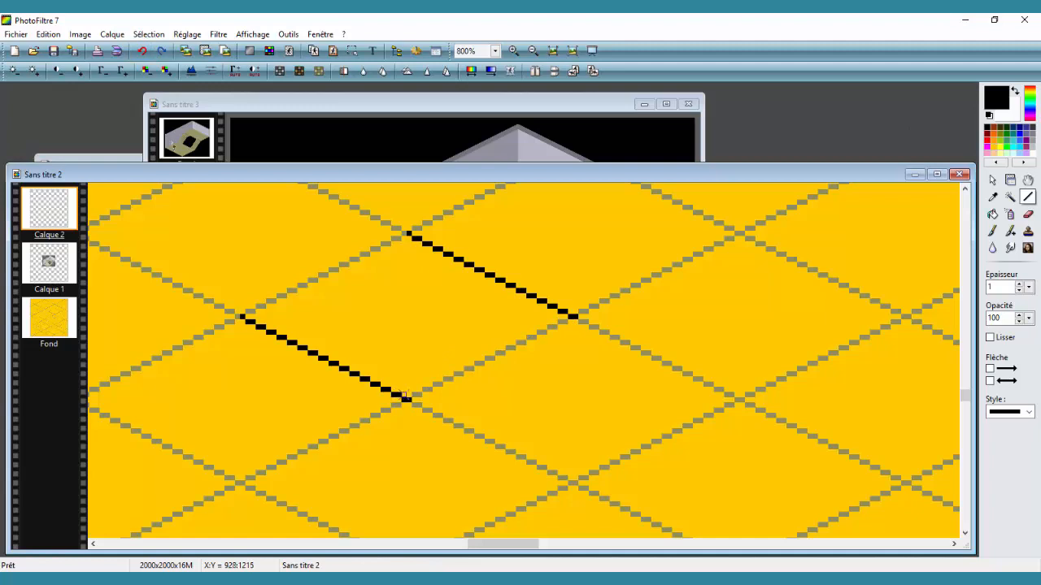
pyautogui.moveTo(407, 400); pyautogui.dragTo(572, 316)
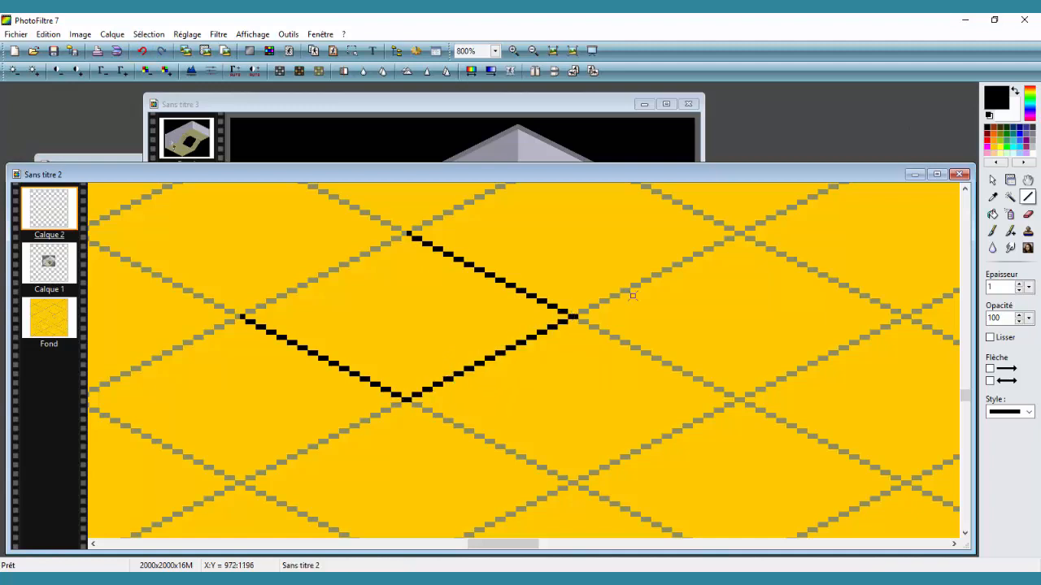
pyautogui.moveTo(238, 316); pyautogui.dragTo(406, 233)
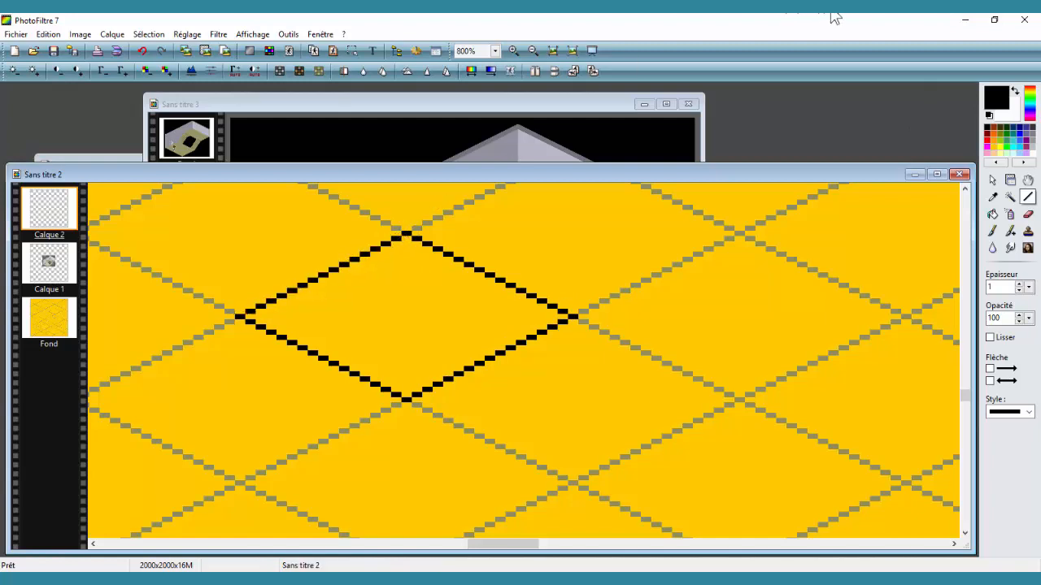
# Select the outlined test tile below the room with a rectangle of about 87 by 48 px and erase it.
pyautogui.click(530, 50)
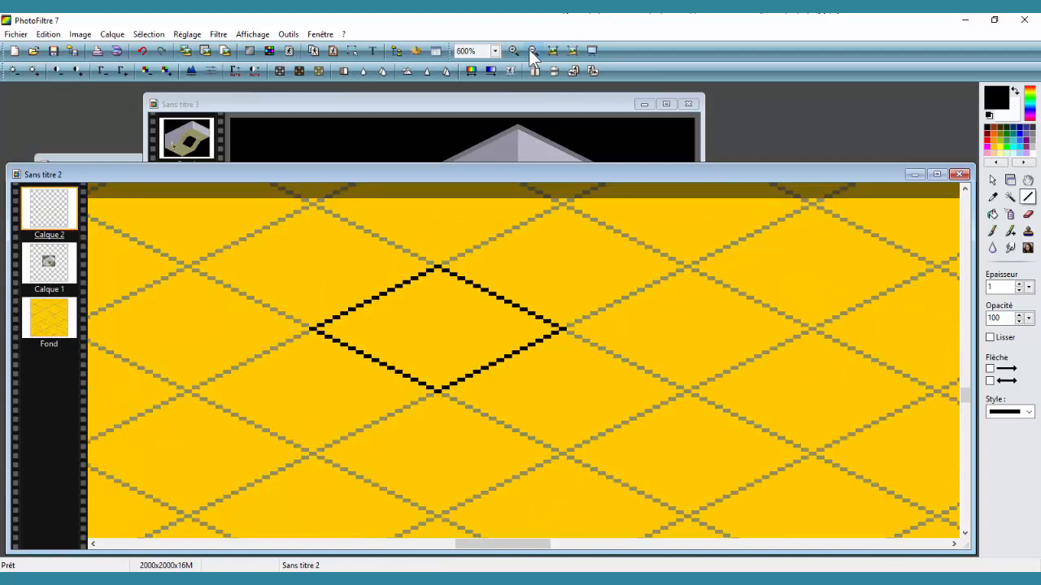
pyautogui.click(992, 180)
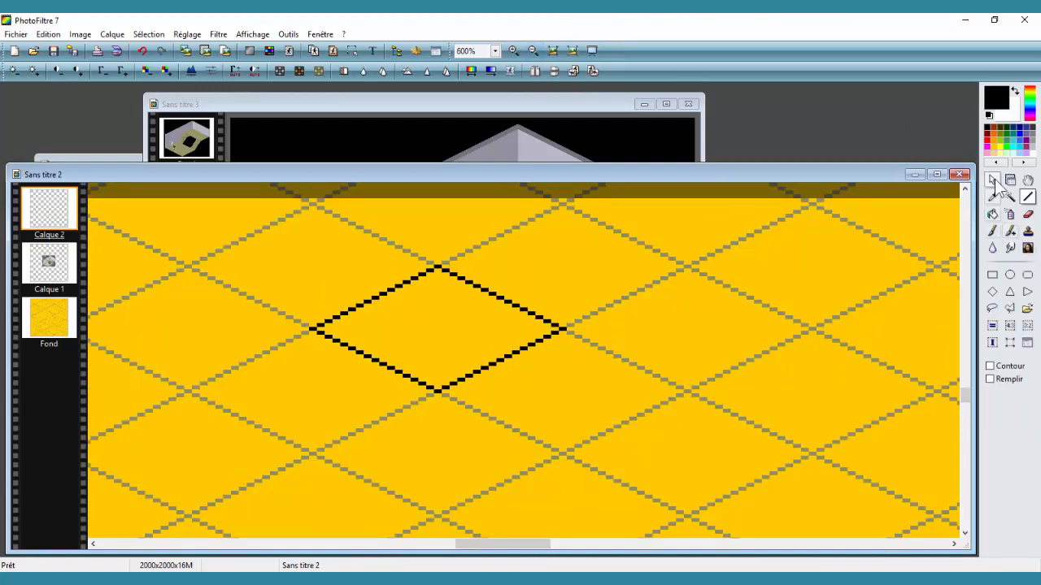
pyautogui.moveTo(267, 222); pyautogui.dragTo(605, 407)
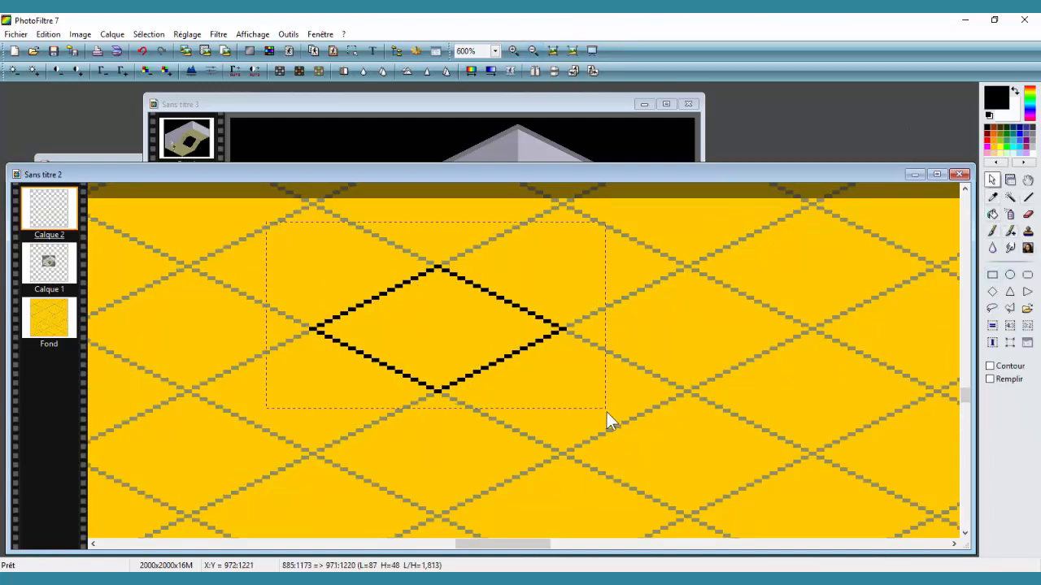
pyautogui.rightClick(464, 341)
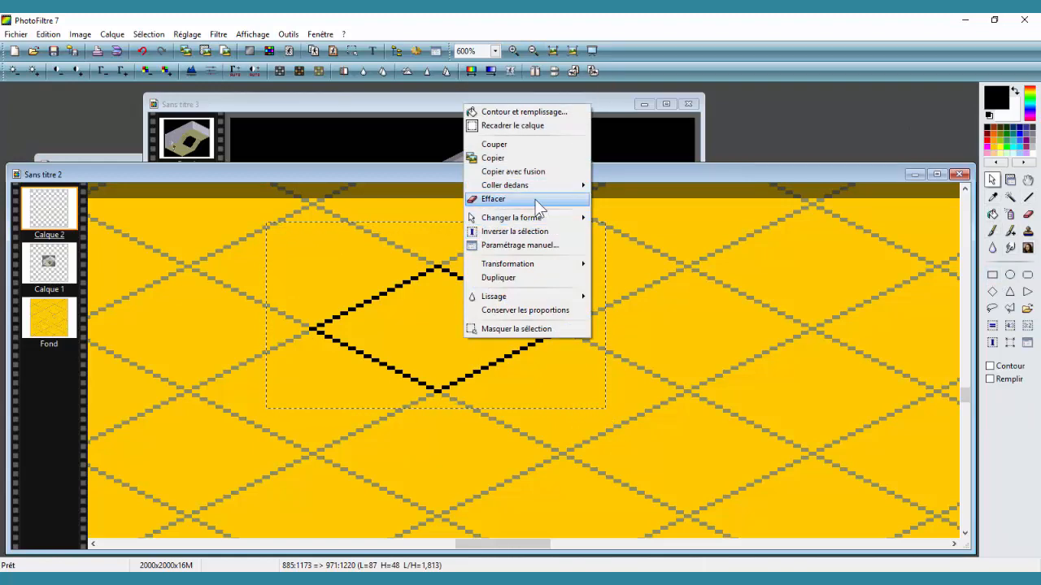
pyautogui.click(497, 200)
# With the Line tool, draw a black line along the lower floor's front-left edge from its bottom corner to its left corner.
pyautogui.scroll(3, 966, 389)
pyautogui.scroll(2, 964, 385)
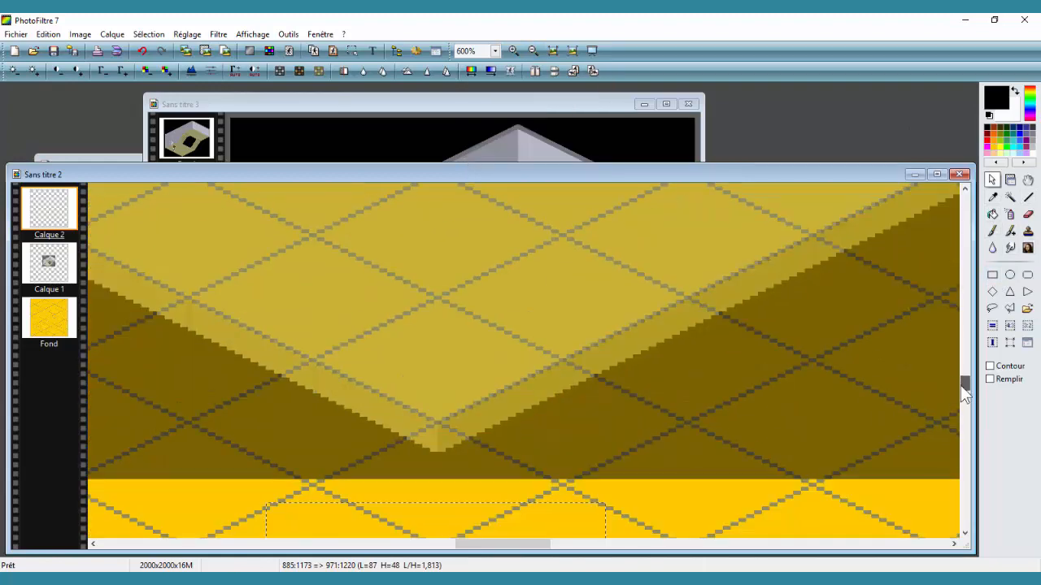
pyautogui.click(1028, 198)
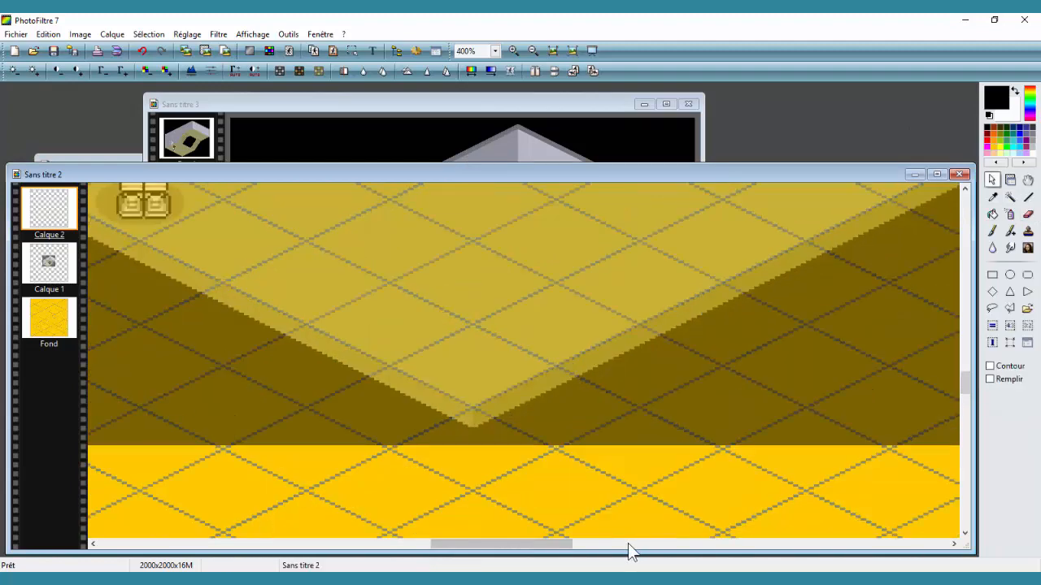
pyautogui.moveTo(556, 545); pyautogui.dragTo(524, 546)
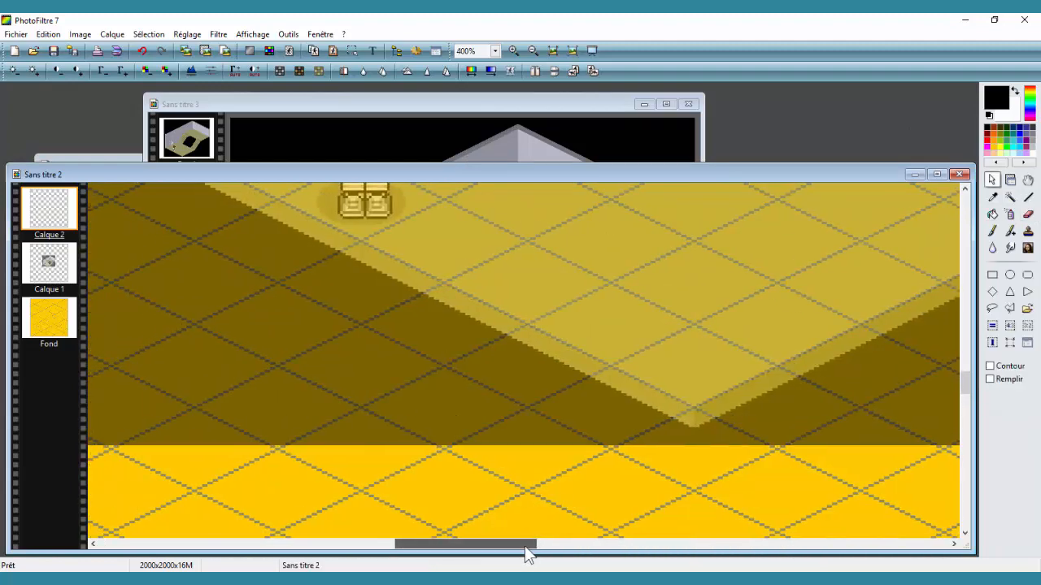
pyautogui.click(1028, 198)
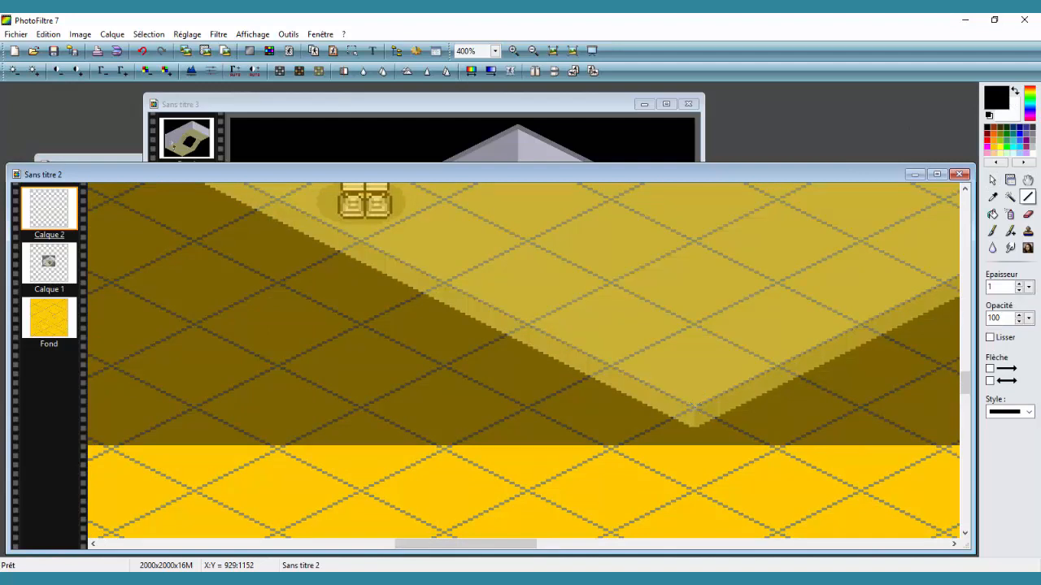
pyautogui.moveTo(694, 406)
pyautogui.mouseDown()
pyautogui.moveTo(292, 196)
pyautogui.moveTo(274, 174)
pyautogui.moveTo(279, 198)
pyautogui.mouseUp()
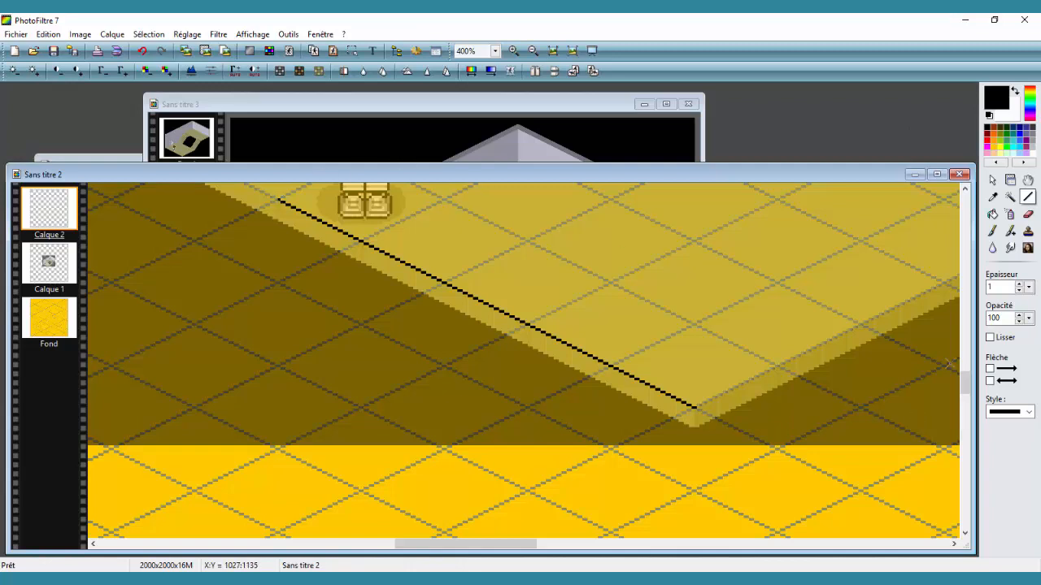
pyautogui.moveTo(965, 382); pyautogui.dragTo(965, 366)
pyautogui.moveTo(442, 545); pyautogui.dragTo(408, 545)
pyautogui.moveTo(487, 459); pyautogui.dragTo(236, 332)
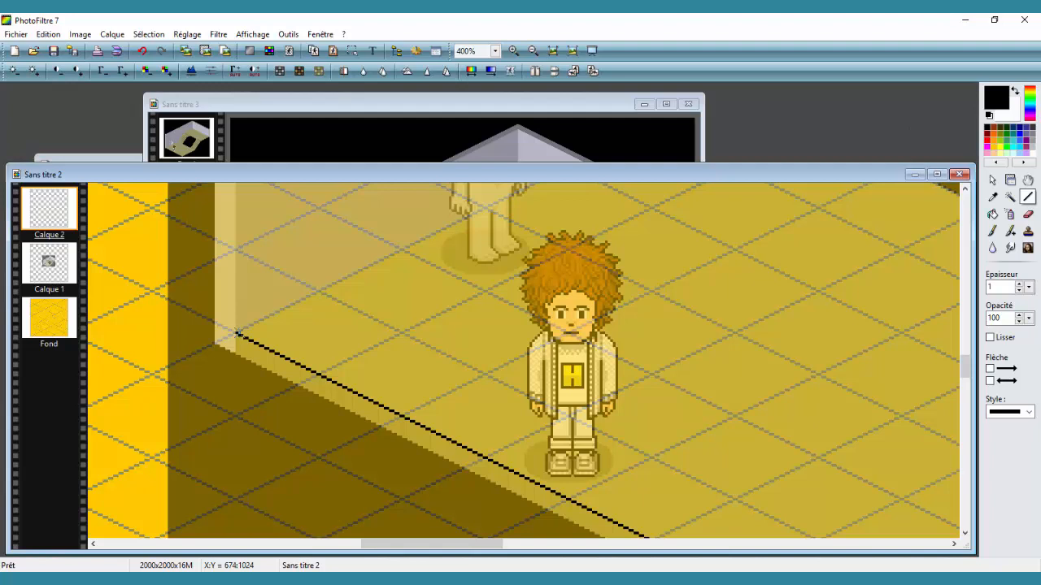
# Draw a black line where the lower floor meets the back-left wall, from the left corner to the foot of the left staircase.
pyautogui.moveTo(236, 333); pyautogui.dragTo(485, 208)
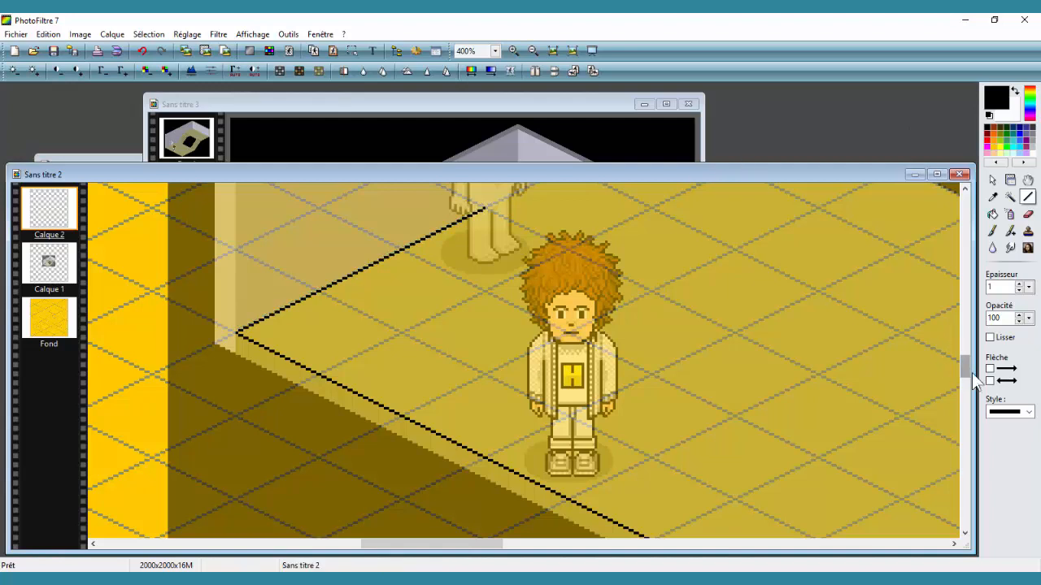
pyautogui.moveTo(963, 366); pyautogui.dragTo(964, 348)
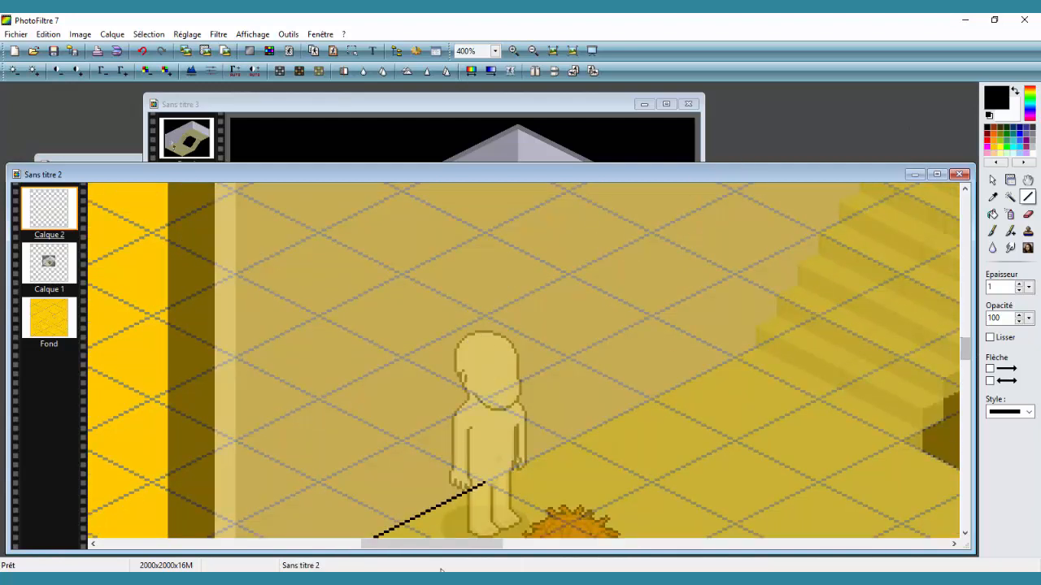
pyautogui.moveTo(367, 546); pyautogui.dragTo(407, 546)
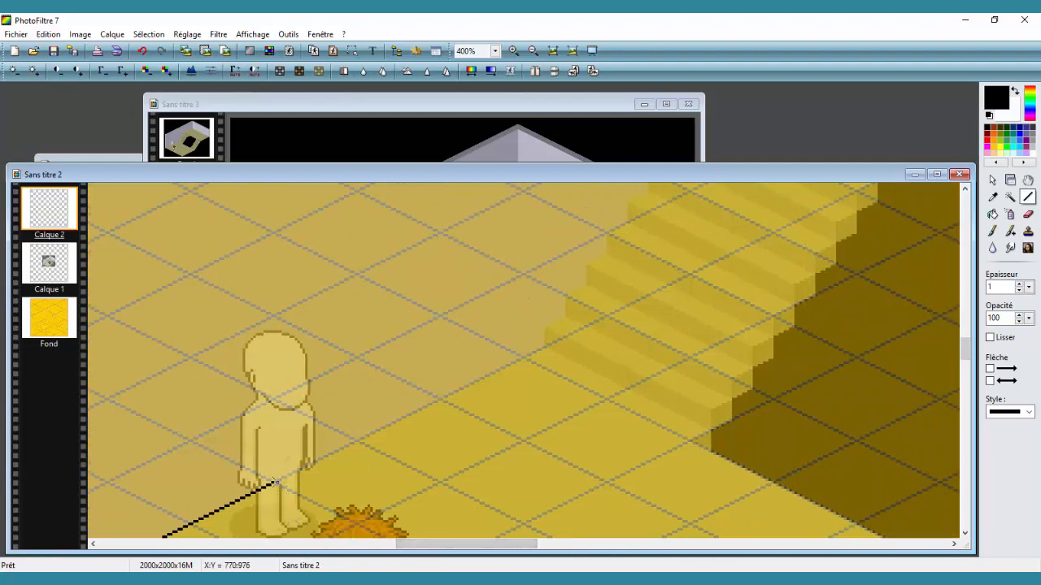
pyautogui.moveTo(278, 482); pyautogui.dragTo(544, 346)
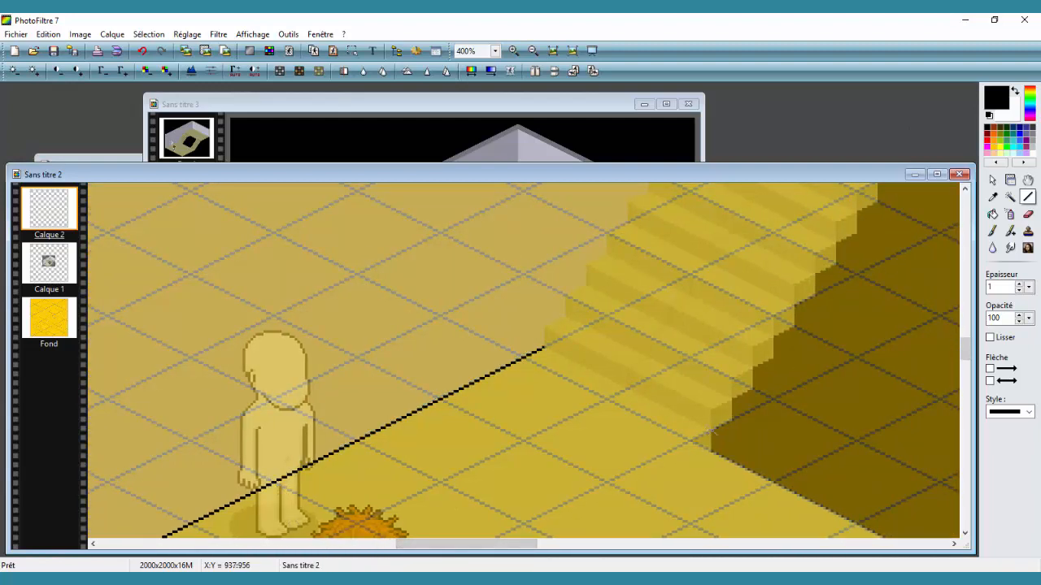
# Draw a short black segment at the left staircase's inner foot and a line along the pit's front-left edge.
pyautogui.moveTo(711, 431); pyautogui.dragTo(689, 441)
pyautogui.moveTo(466, 544); pyautogui.dragTo(531, 544)
pyautogui.moveTo(965, 349); pyautogui.dragTo(965, 358)
pyautogui.moveTo(300, 301); pyautogui.dragTo(629, 465)
# Draw a black line along the lower floor's front-right edge, from the right staircase's outer foot to the bottom corner.
pyautogui.moveTo(531, 544); pyautogui.dragTo(566, 544)
pyautogui.moveTo(965, 358); pyautogui.dragTo(965, 364)
pyautogui.moveTo(594, 451); pyautogui.dragTo(574, 461)
pyautogui.moveTo(965, 363); pyautogui.dragTo(965, 377)
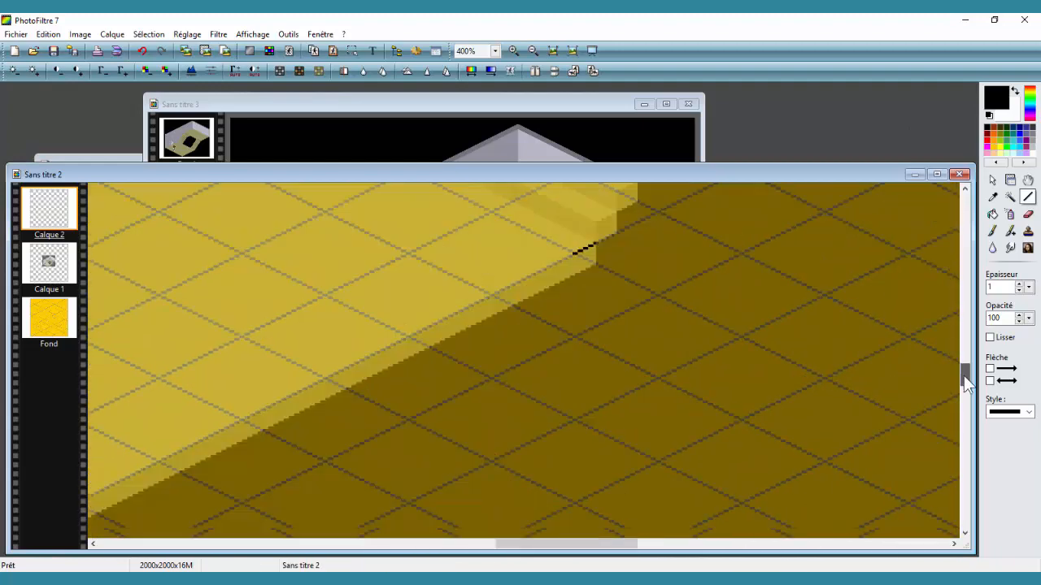
pyautogui.moveTo(566, 544); pyautogui.dragTo(541, 544)
# Outline the upper platform with black lines along all four of its edges, following the isometric grid.
pyautogui.moveTo(965, 376); pyautogui.dragTo(966, 320)
pyautogui.moveTo(652, 263)
pyautogui.mouseDown()
pyautogui.moveTo(318, 430)
pyautogui.moveTo(485, 516)
pyautogui.mouseUp()
pyautogui.moveTo(966, 320); pyautogui.dragTo(966, 337)
pyautogui.moveTo(486, 258); pyautogui.dragTo(679, 358)
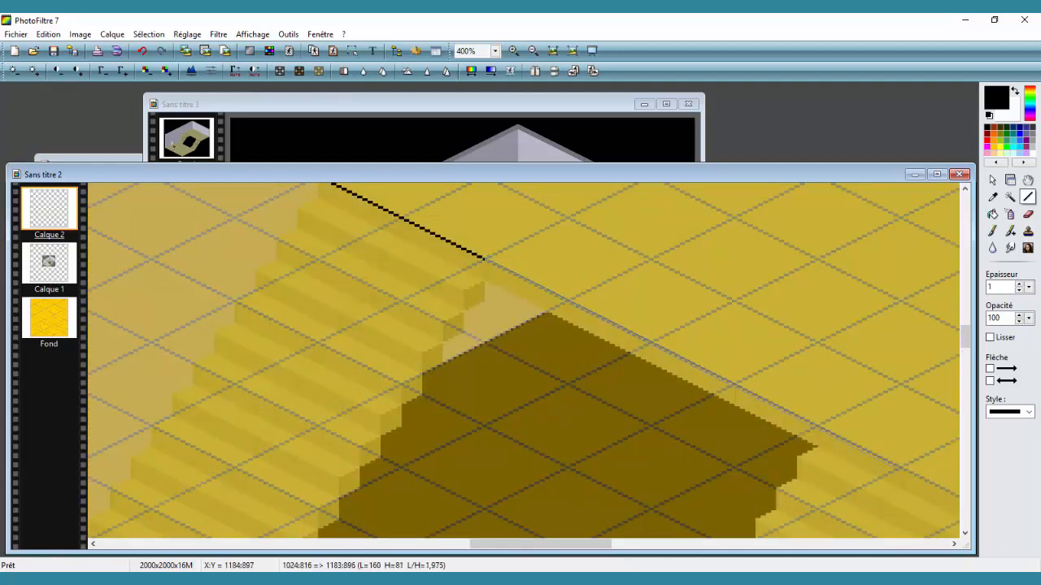
pyautogui.moveTo(541, 544); pyautogui.dragTo(606, 544)
pyautogui.moveTo(331, 333); pyautogui.dragTo(917, 291)
pyautogui.moveTo(965, 341); pyautogui.dragTo(965, 325)
pyautogui.moveTo(252, 203)
pyautogui.mouseDown()
pyautogui.moveTo(868, 484)
pyautogui.moveTo(917, 535)
pyautogui.mouseUp()
# Trace the lower steps of the right staircase's outer side with a black zigzag line starting at its foot.
pyautogui.moveTo(965, 324); pyautogui.dragTo(965, 363)
pyautogui.click(1028, 214)
pyautogui.moveTo(358, 457)
pyautogui.mouseDown()
pyautogui.moveTo(379, 446)
pyautogui.moveTo(362, 455)
pyautogui.moveTo(357, 435)
pyautogui.moveTo(378, 424)
pyautogui.mouseUp()
pyautogui.click(1028, 197)
pyautogui.moveTo(379, 424)
pyautogui.mouseDown()
pyautogui.moveTo(379, 405)
pyautogui.moveTo(399, 395)
pyautogui.mouseUp()
pyautogui.moveTo(400, 395)
pyautogui.mouseDown()
pyautogui.moveTo(399, 374)
pyautogui.moveTo(420, 363)
pyautogui.mouseUp()
pyautogui.moveTo(420, 364)
pyautogui.mouseDown()
pyautogui.moveTo(420, 343)
pyautogui.moveTo(439, 333)
pyautogui.moveTo(461, 280)
pyautogui.mouseUp()
pyautogui.moveTo(461, 280); pyautogui.dragTo(483, 270)
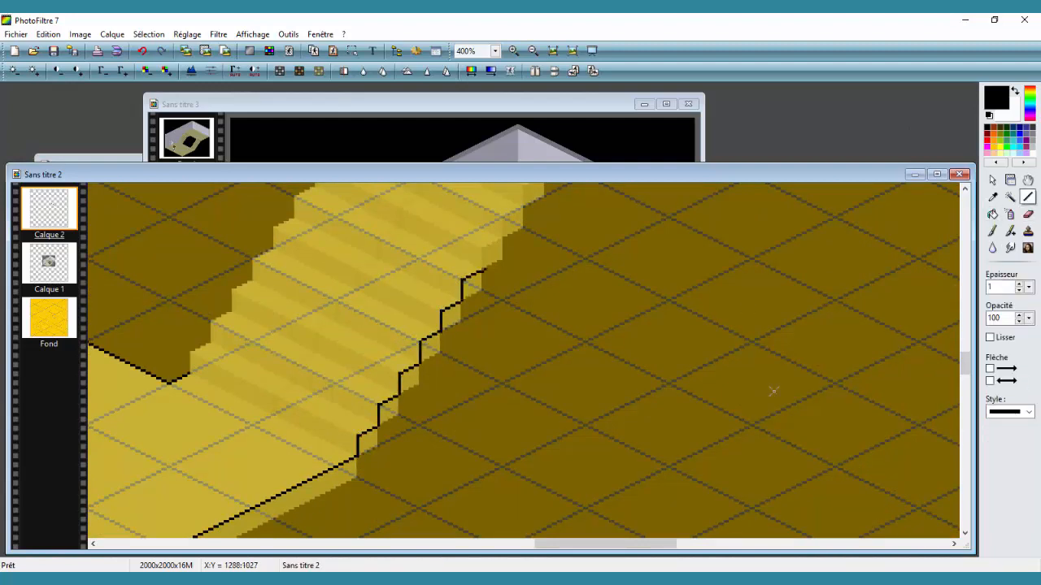
# Continue the black zigzag line up the right staircase's outer side until it meets the upper platform's front corner.
pyautogui.moveTo(965, 363); pyautogui.dragTo(965, 358)
pyautogui.moveTo(483, 342); pyautogui.dragTo(483, 320)
pyautogui.moveTo(483, 320)
pyautogui.mouseDown()
pyautogui.moveTo(504, 310)
pyautogui.moveTo(503, 288)
pyautogui.mouseUp()
pyautogui.click(1029, 213)
pyautogui.moveTo(503, 289)
pyautogui.mouseDown()
pyautogui.moveTo(523, 279)
pyautogui.moveTo(523, 257)
pyautogui.mouseUp()
pyautogui.click(1028, 198)
pyautogui.click(1029, 214)
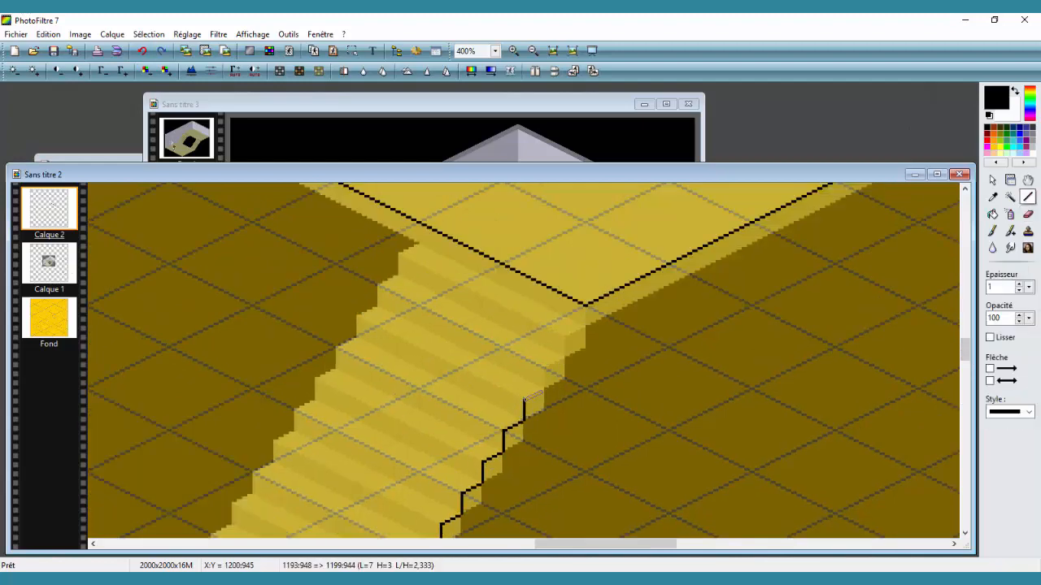
pyautogui.moveTo(524, 399); pyautogui.dragTo(545, 389)
pyautogui.moveTo(545, 389); pyautogui.dragTo(545, 369)
pyautogui.moveTo(545, 368); pyautogui.dragTo(565, 358)
pyautogui.moveTo(565, 358)
pyautogui.mouseDown()
pyautogui.moveTo(565, 338)
pyautogui.moveTo(586, 329)
pyautogui.mouseUp()
pyautogui.moveTo(586, 330); pyautogui.dragTo(586, 305)
# On the lignes layer, select the lower floor's two front edges with a rectangle of about 474 by 144 px.
pyautogui.click(533, 51)
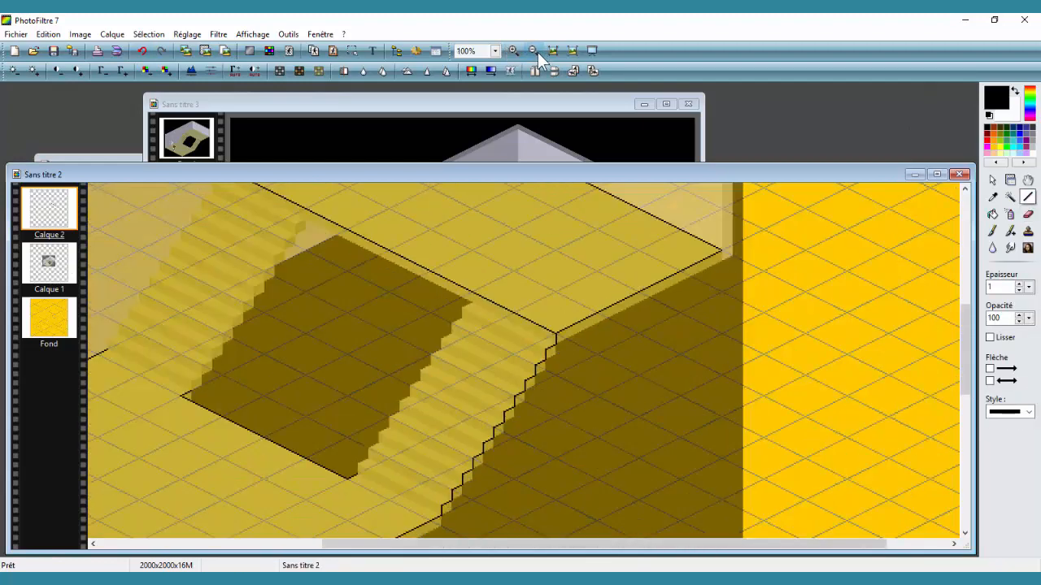
pyautogui.click(533, 50)
pyautogui.click(992, 180)
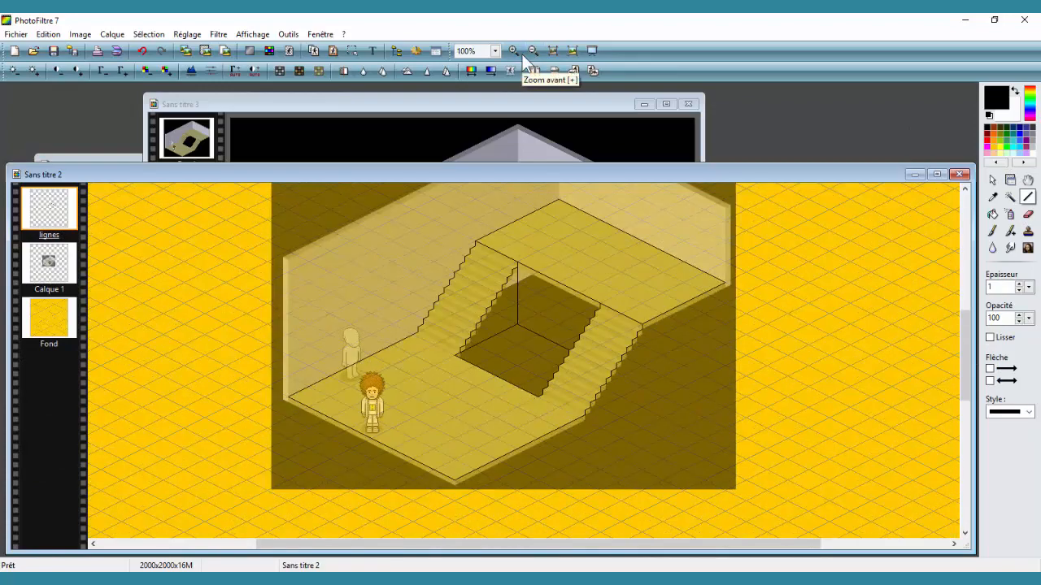
pyautogui.click(522, 54)
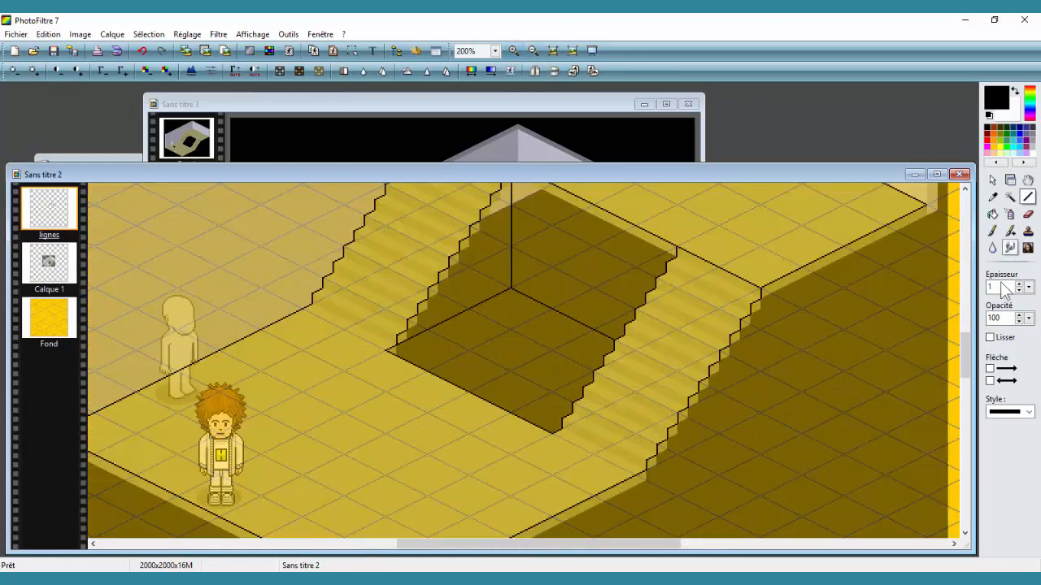
pyautogui.moveTo(966, 342); pyautogui.dragTo(940, 361)
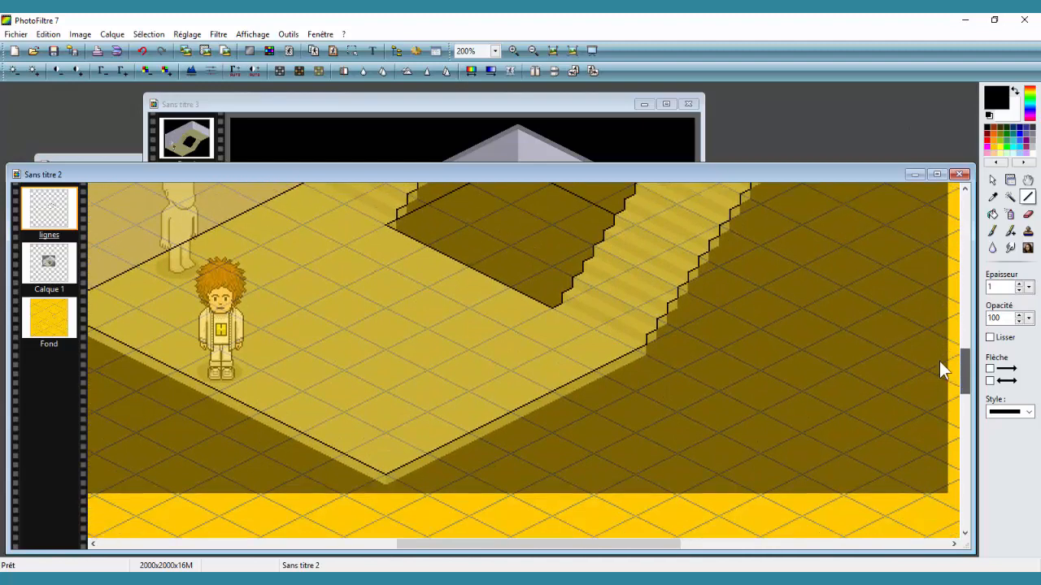
pyautogui.click(993, 198)
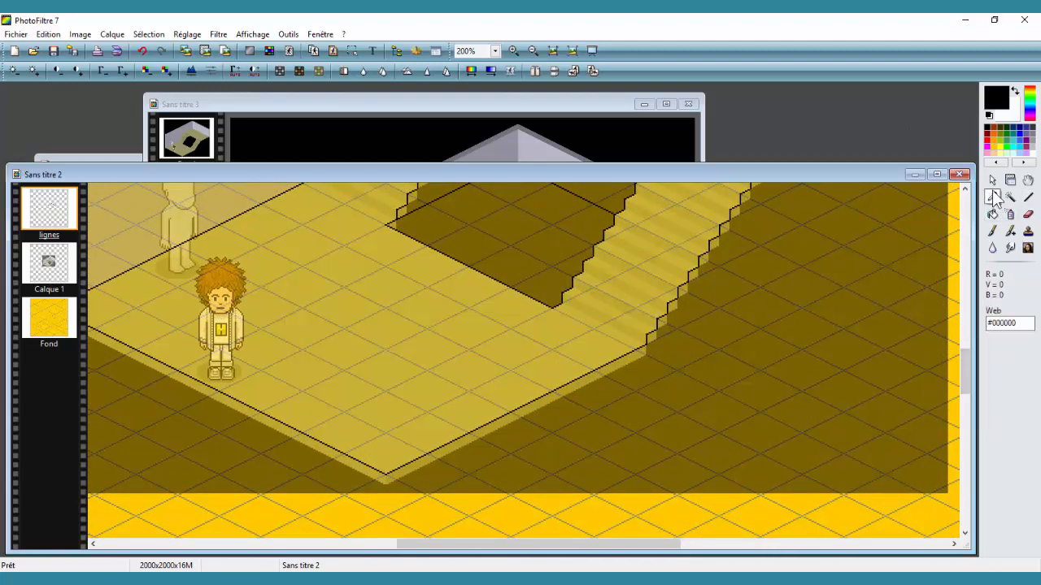
pyautogui.click(992, 181)
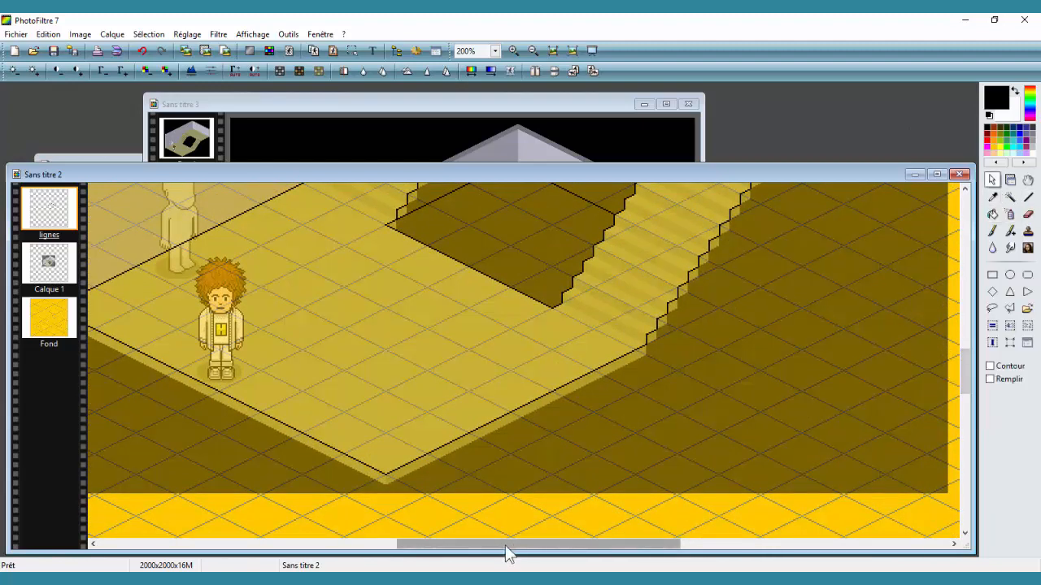
pyautogui.moveTo(505, 546); pyautogui.dragTo(470, 553)
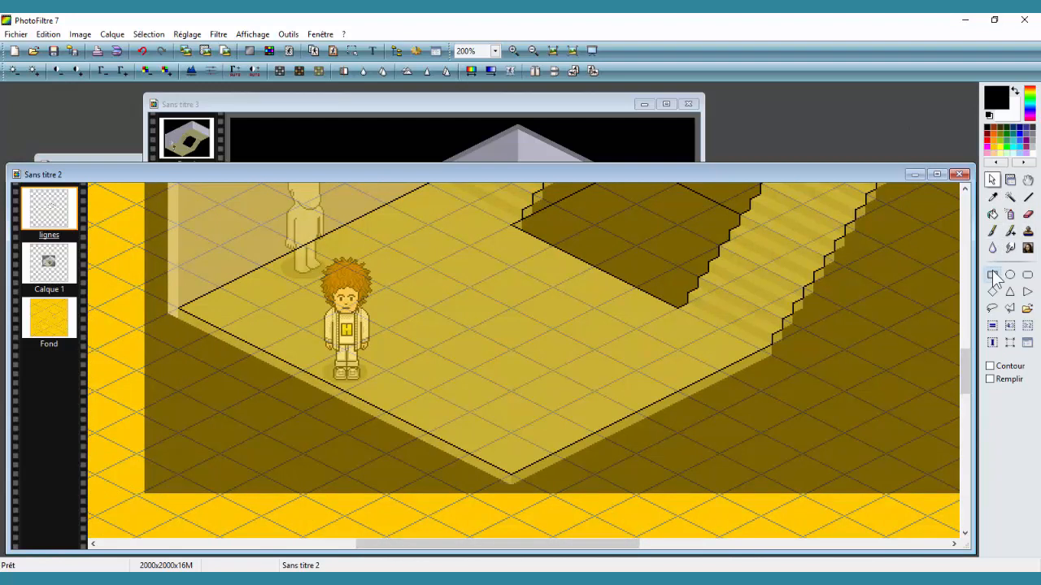
pyautogui.moveTo(154, 304); pyautogui.dragTo(771, 489)
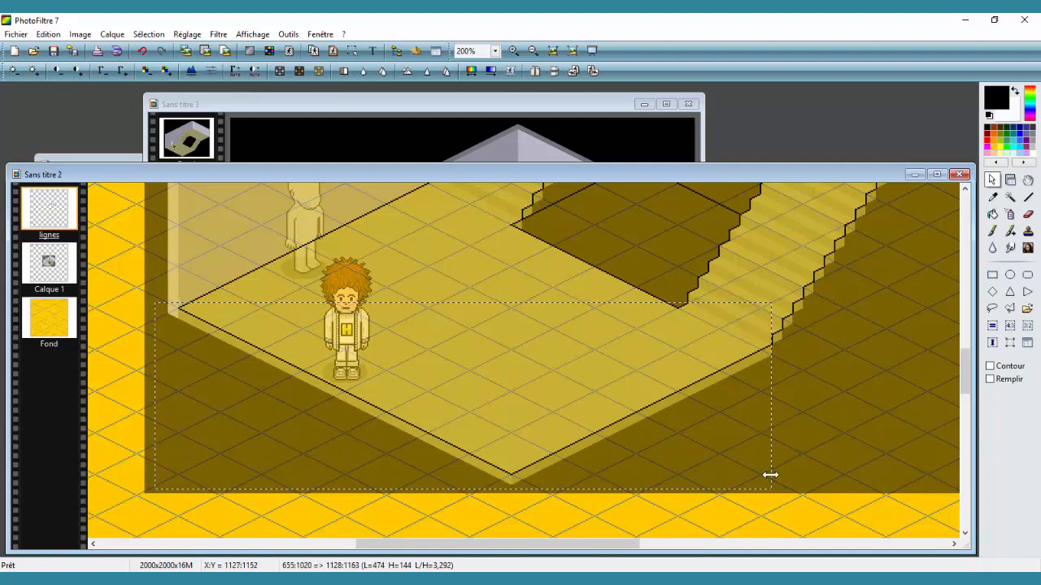
# Widen the rectangular selection to 475 px and shift it down so it starts at Y 1024.
pyautogui.moveTo(770, 474); pyautogui.dragTo(771, 475)
pyautogui.press('Down')
pyautogui.press('Down')
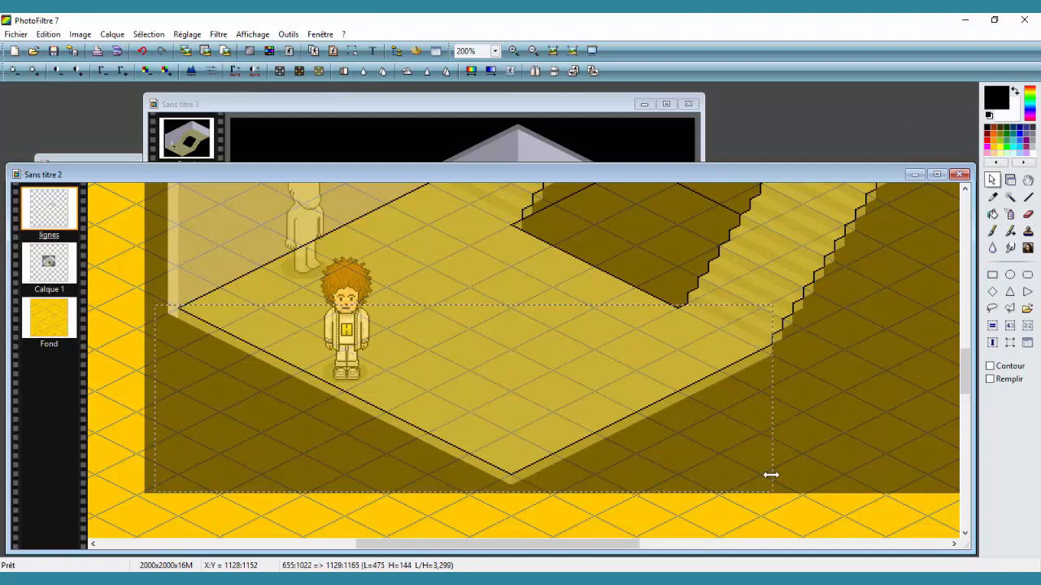
pyautogui.press('Down')
pyautogui.press('Down')
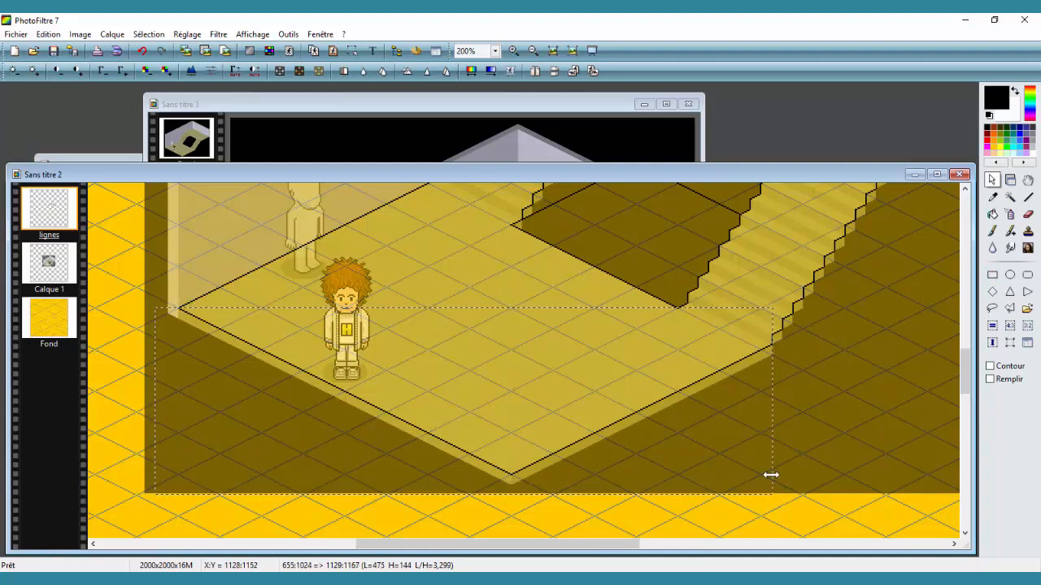
# Copy the selected front edge lines and paste them as a new layer, offset 8 px below the originals.
pyautogui.rightClick(672, 413)
pyautogui.click(767, 225)
pyautogui.rightClick(817, 279)
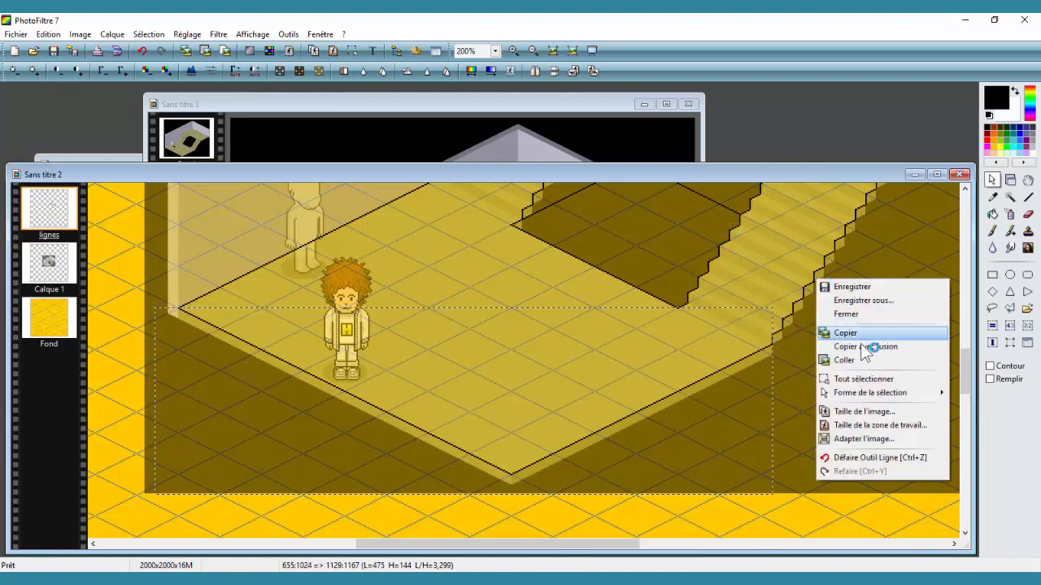
pyautogui.click(863, 359)
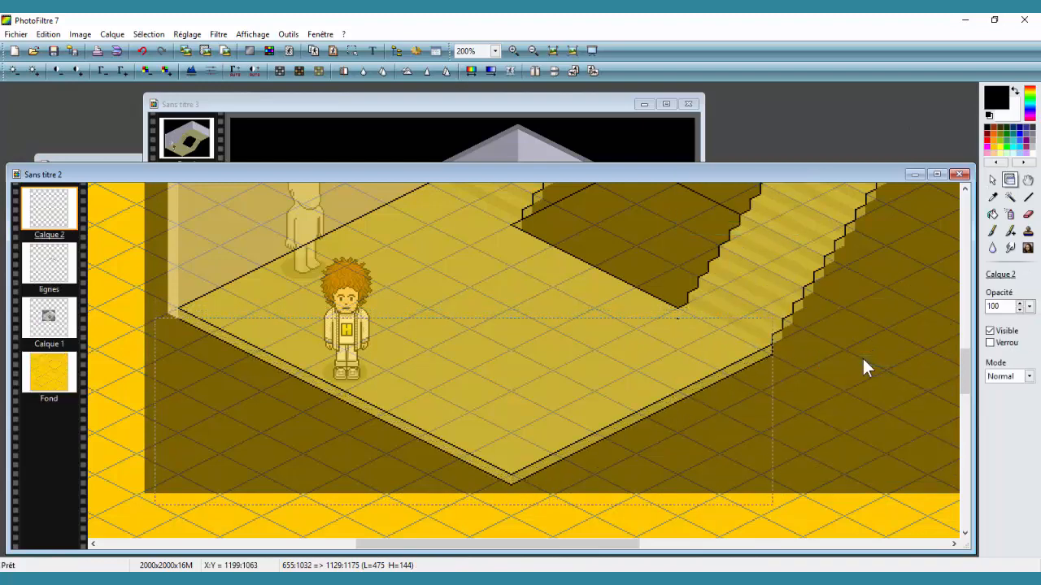
# Align the pasted front edge lines at Y 1032, erase their stray pixels and merge the layer into lignes.
pyautogui.press('Up')
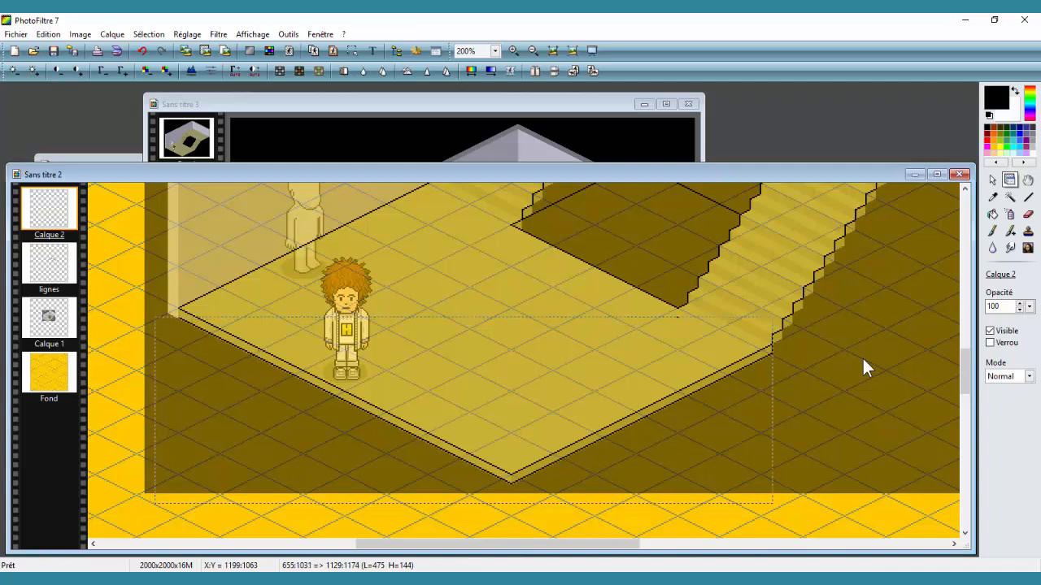
pyautogui.press('Down')
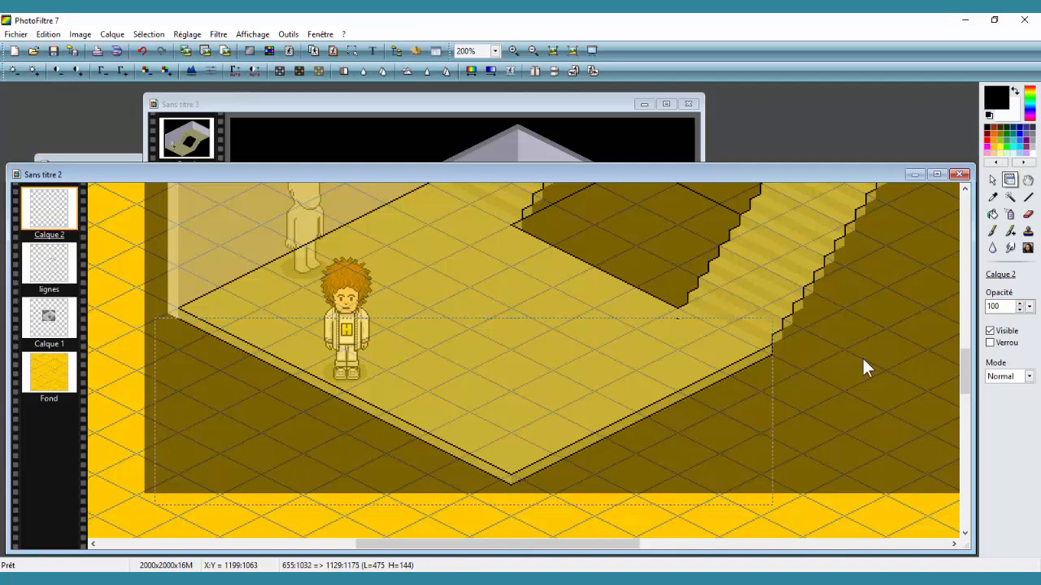
pyautogui.press('Up')
pyautogui.press('Down')
pyautogui.click(1028, 214)
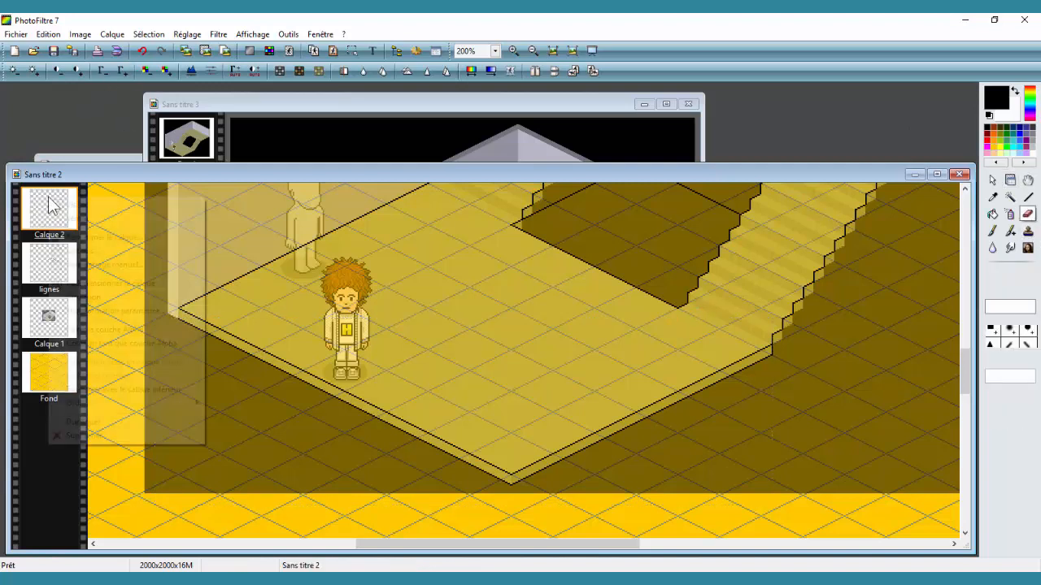
pyautogui.rightClick(48, 197)
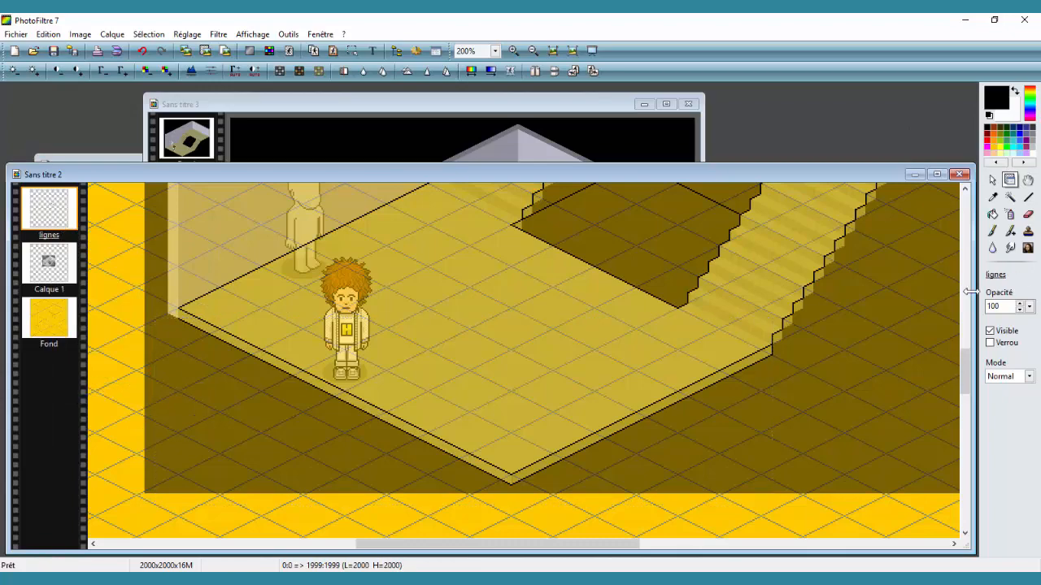
# Copy the black line drawing from the lignes layer into a new transparent image, cropped to 703 x 476 px.
pyautogui.click(992, 180)
pyautogui.hotkey('ctrl', 'c')
pyautogui.rightClick(766, 98)
pyautogui.click(813, 135)
pyautogui.moveTo(272, 133); pyautogui.dragTo(728, 442)
pyautogui.hotkey('ctrl', 'shift', 'h')
# In the new image, draw a 1 px black line across the right staircase, joining the inner and outer zigzags at the lowest step.
pyautogui.scroll(1, 686, 330)
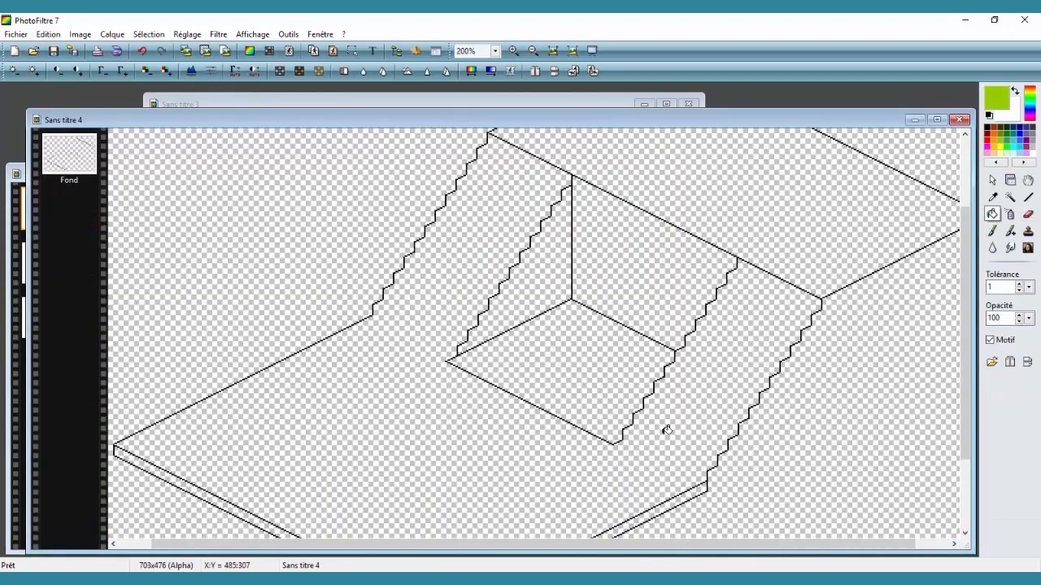
pyautogui.click(558, 337)
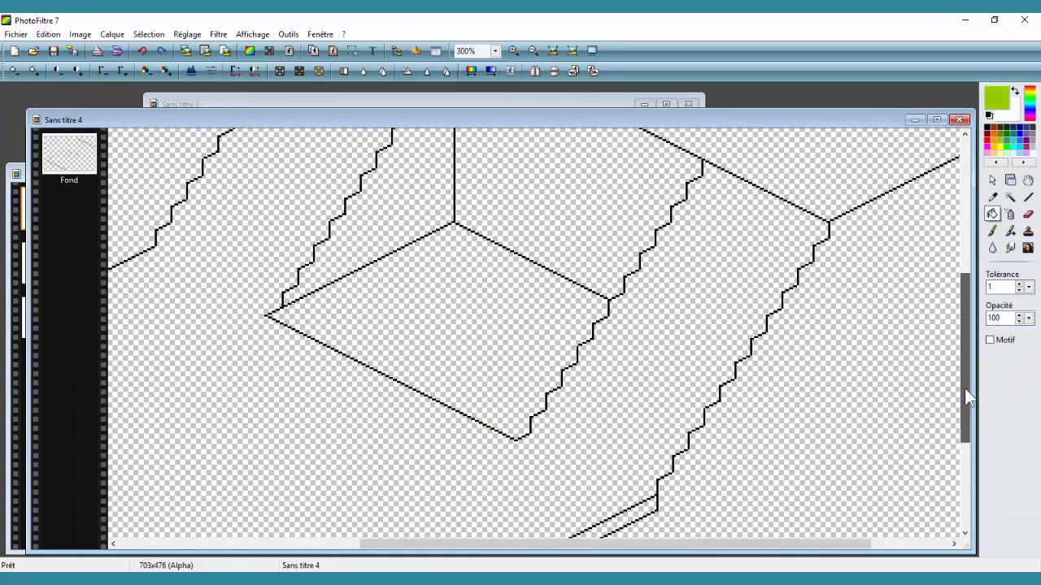
pyautogui.moveTo(966, 397)
pyautogui.mouseDown()
pyautogui.moveTo(965, 280)
pyautogui.moveTo(966, 413)
pyautogui.mouseUp()
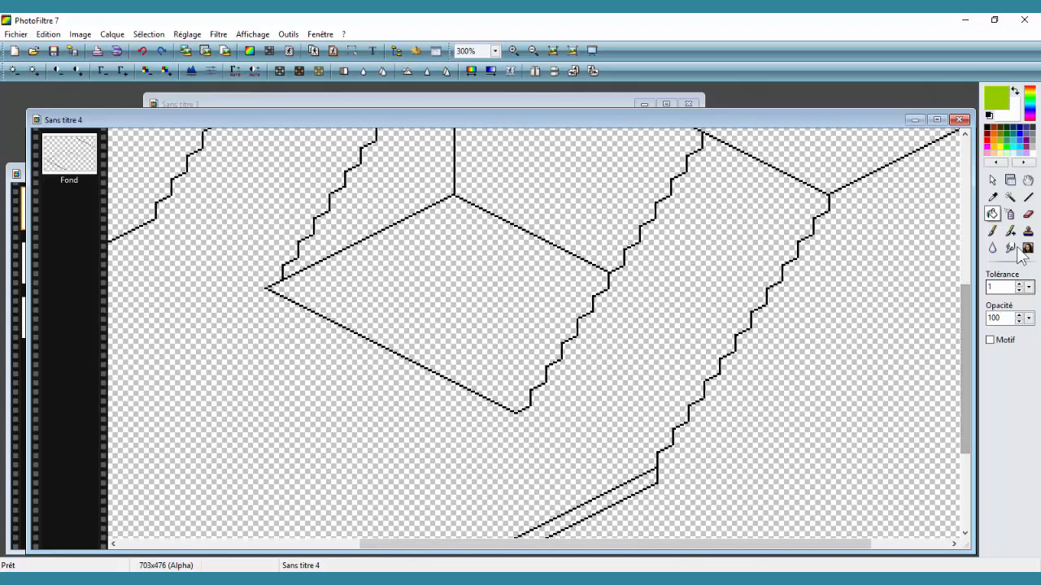
pyautogui.click(1027, 197)
pyautogui.click(988, 128)
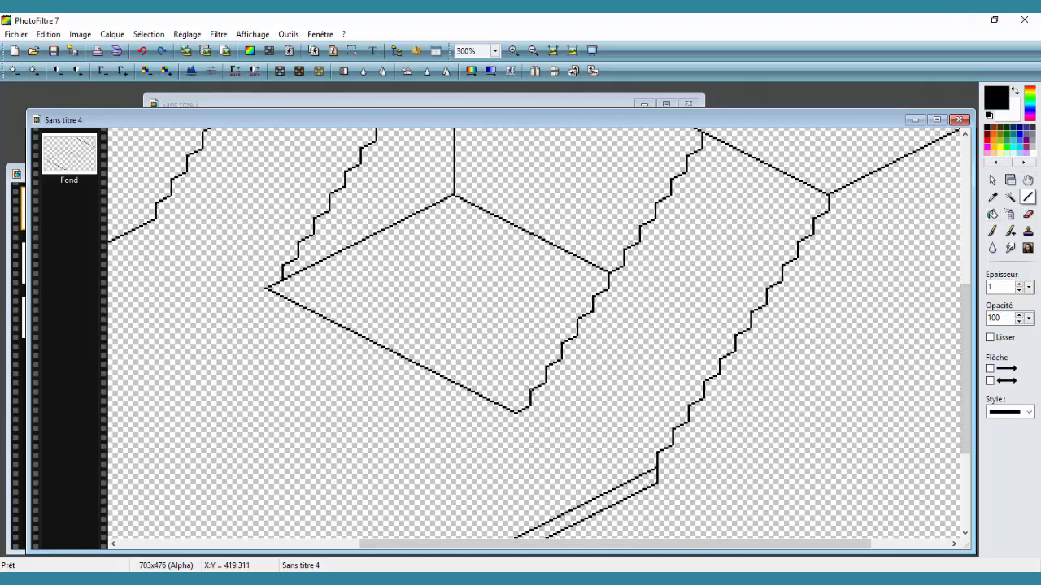
pyautogui.moveTo(532, 391); pyautogui.dragTo(656, 453)
# Copy the step line in a 63 by 36 px selection, paste it one step edge higher on the right staircase and merge it.
pyautogui.click(1027, 214)
pyautogui.click(992, 231)
pyautogui.click(992, 181)
pyautogui.moveTo(534, 390); pyautogui.dragTo(656, 459)
pyautogui.rightClick(654, 447)
pyautogui.click(682, 267)
pyautogui.hotkey('ctrl', 'v')
pyautogui.moveTo(569, 349); pyautogui.dragTo(645, 433)
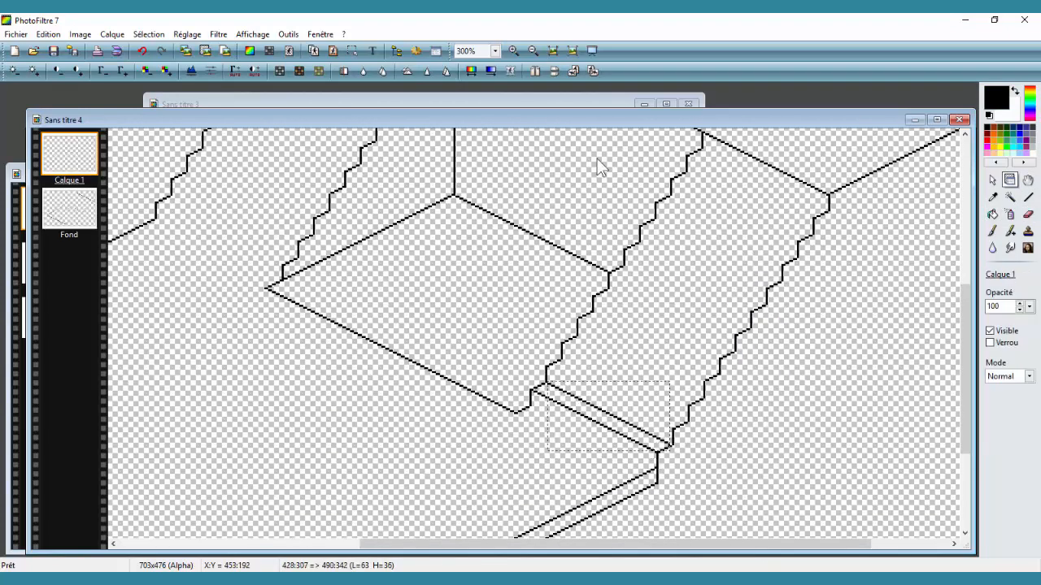
pyautogui.hotkey('ctrl', 'e')
# Paste another copy of the step line at the next edge up the right staircase and merge it into the Fond layer.
pyautogui.click(992, 231)
pyautogui.hotkey('ctrl', 'v')
pyautogui.moveTo(589, 364); pyautogui.dragTo(665, 439)
pyautogui.hotkey('ctrl', 'e')
# View the whole line drawing at 100% and move its window clear of the left side of the traced image.
pyautogui.click(533, 50)
pyautogui.moveTo(964, 343)
pyautogui.mouseDown()
pyautogui.moveTo(961, 333)
pyautogui.moveTo(944, 428)
pyautogui.moveTo(994, 179)
pyautogui.mouseUp()
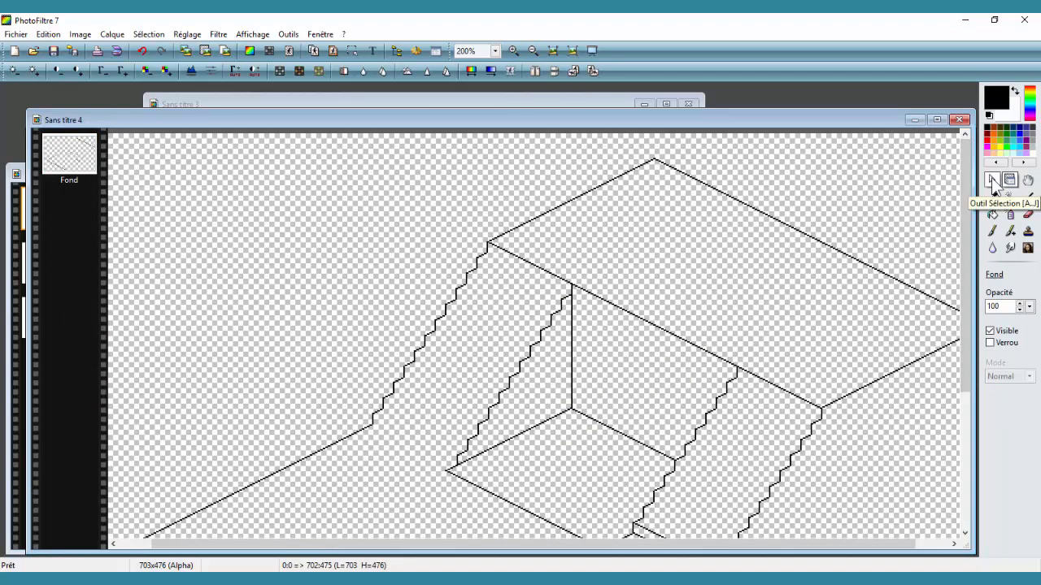
pyautogui.click(532, 51)
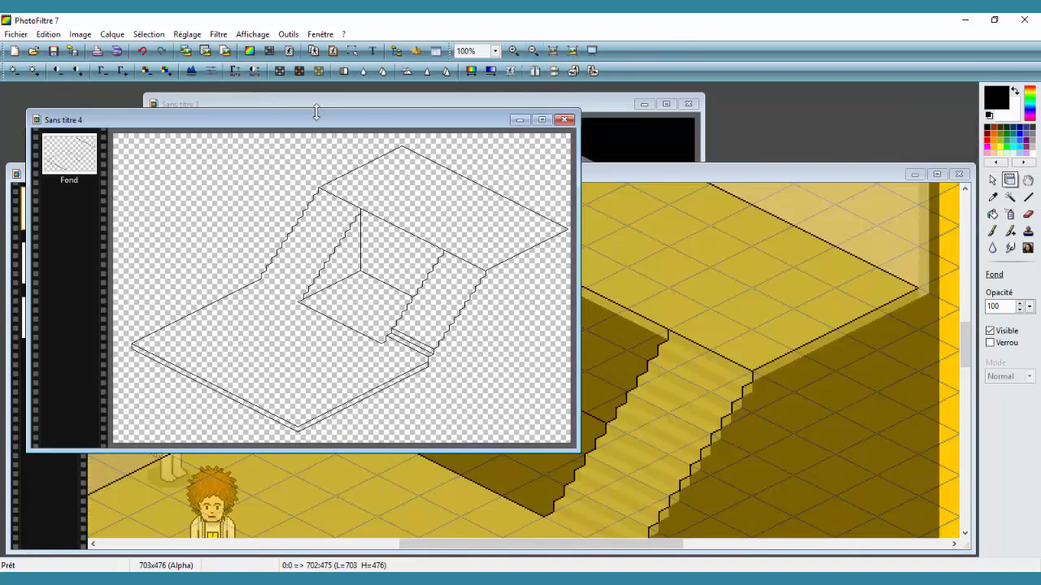
pyautogui.moveTo(304, 120); pyautogui.dragTo(450, 126)
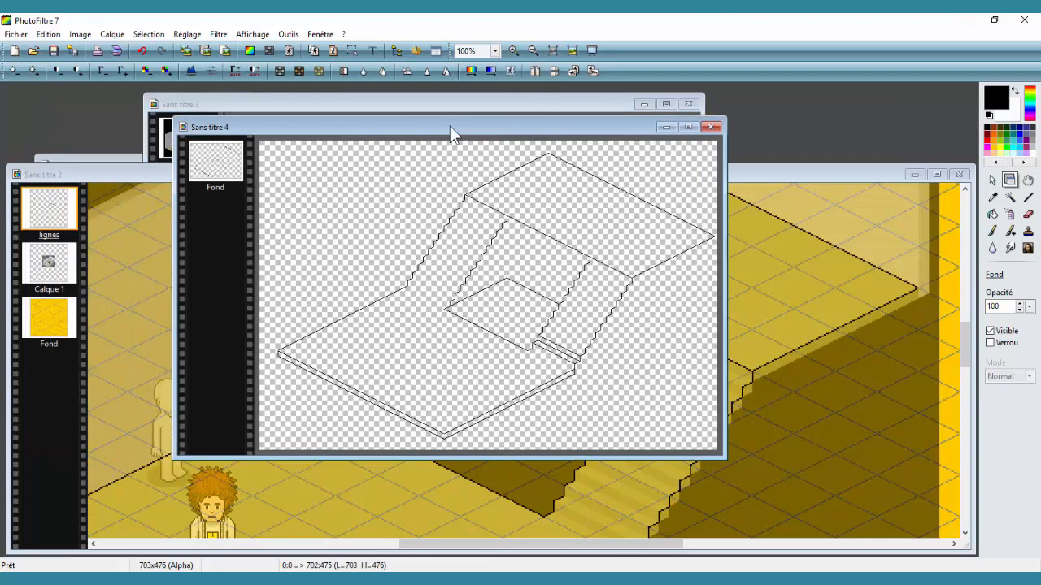